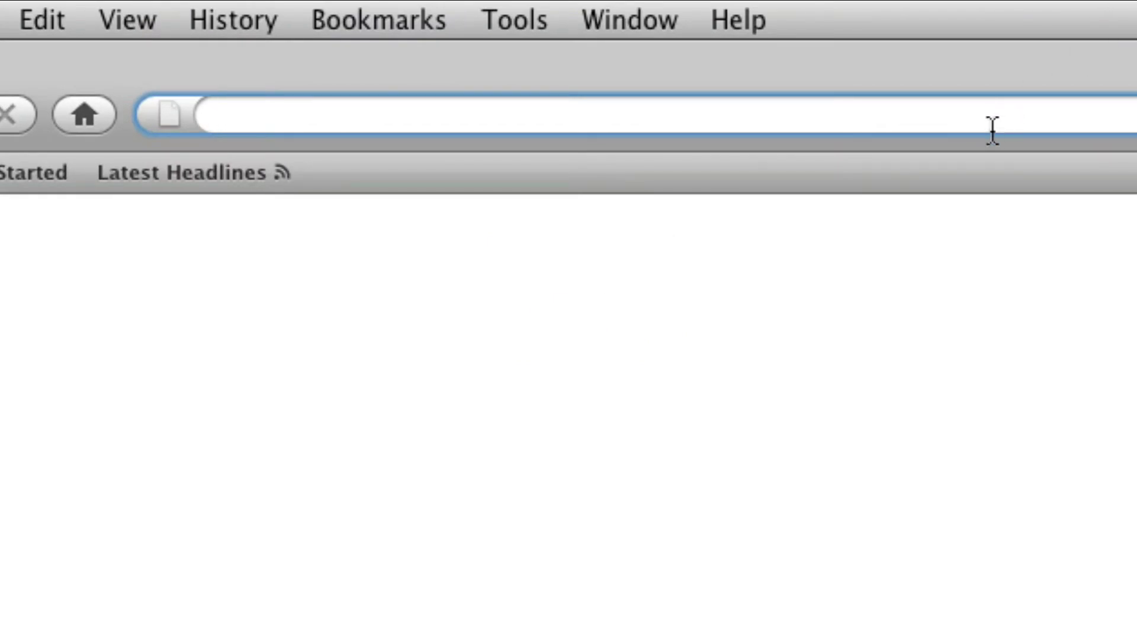
{"action": "type", "text": "lectop"}
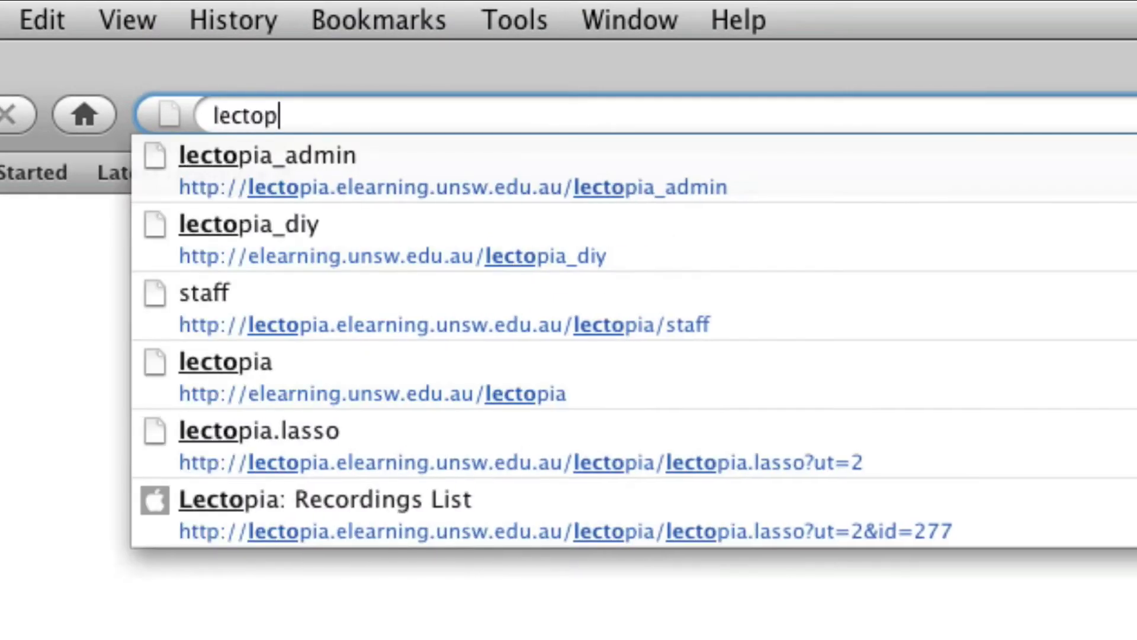
{"action": "type", "text": "ia.elera"}
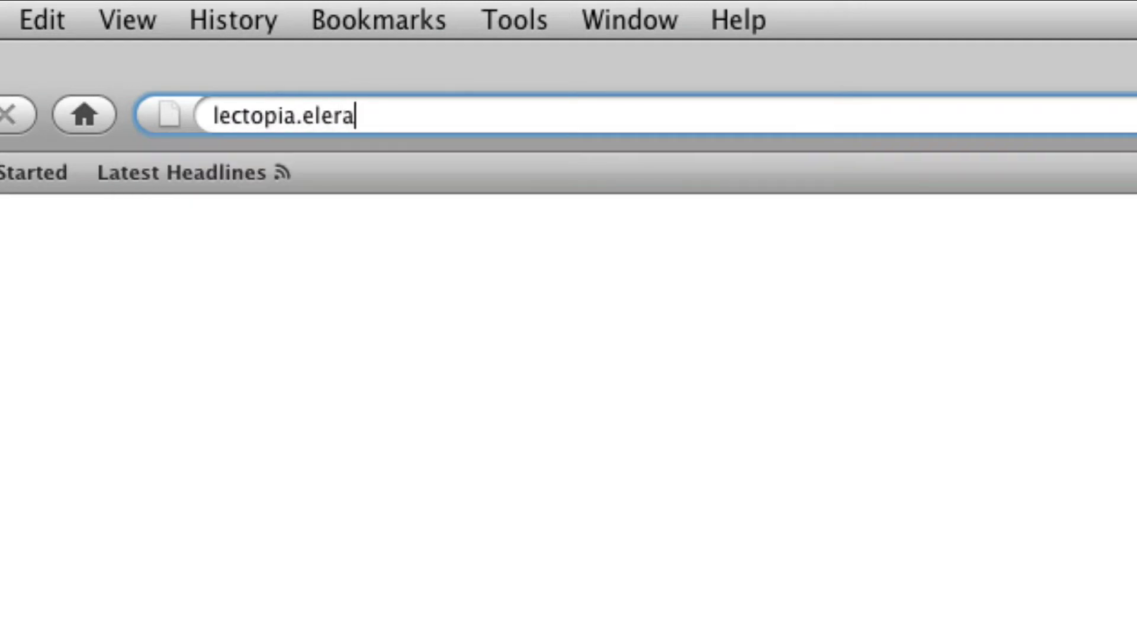
{"action": "type", "text": "r"}
Fix the typo and load lectopia.elearning.unsw.edu.au/lectopia/staff in Firefox.
{"action": "key", "text": "BackSpace"}
{"action": "key", "text": "BackSpace"}
{"action": "type", "text": "arning"}
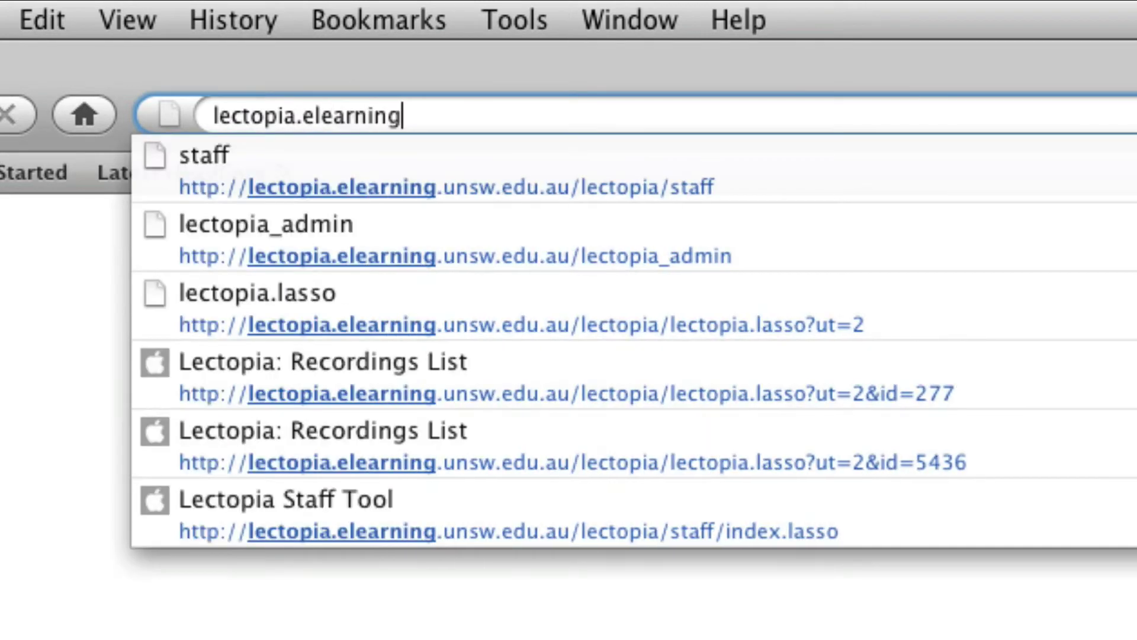
{"action": "type", "text": ".unsw.edu"}
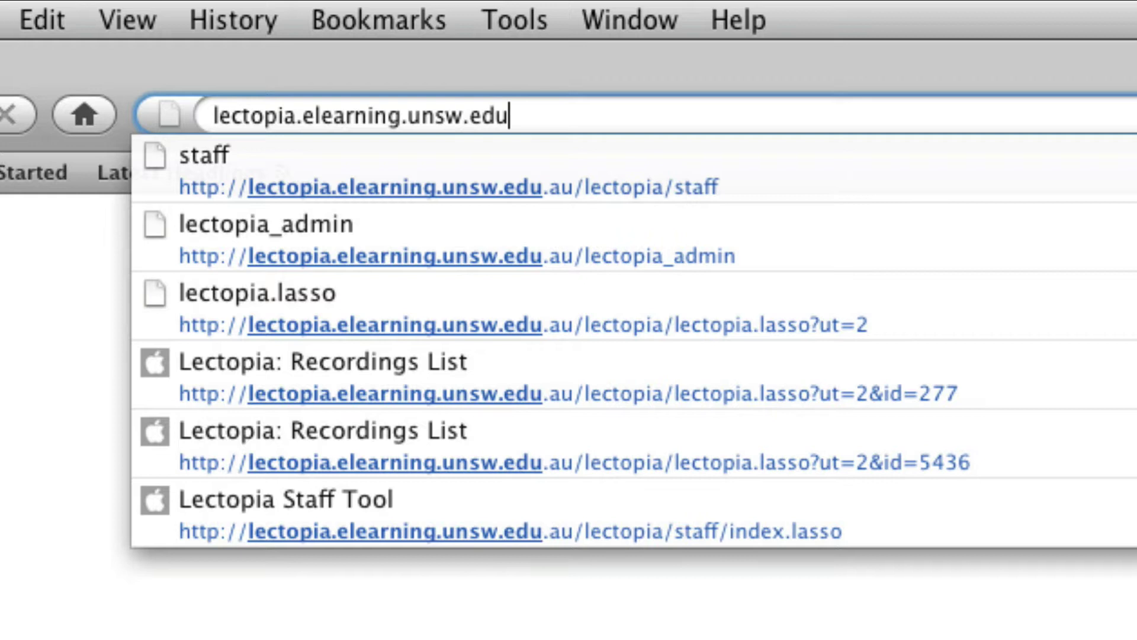
{"action": "type", "text": ".au/lec"}
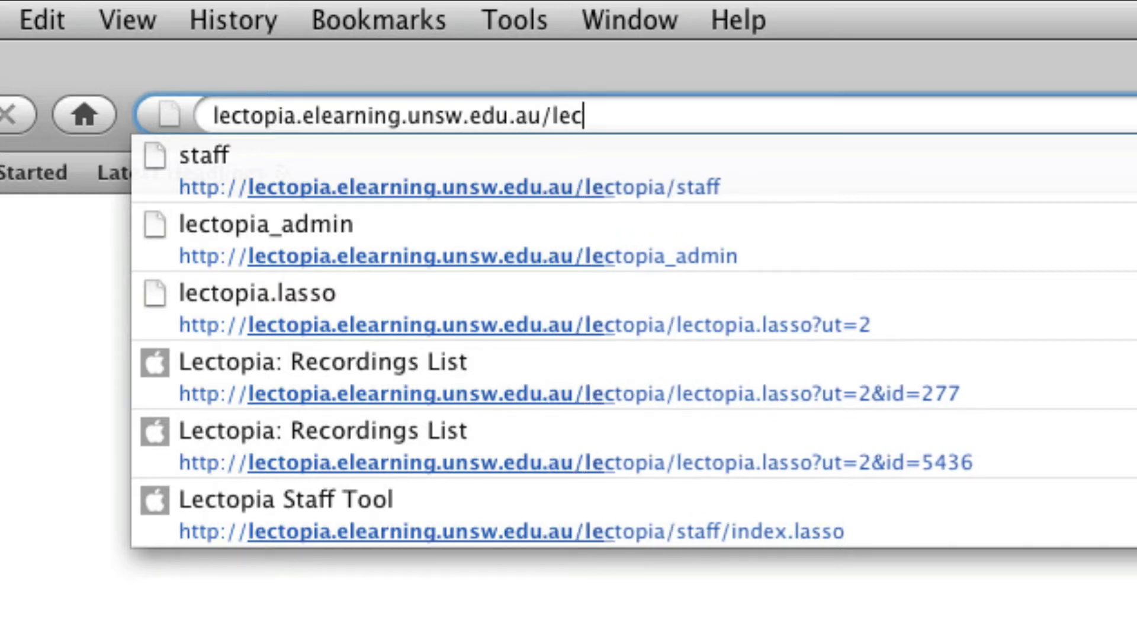
{"action": "type", "text": "topia/staff"}
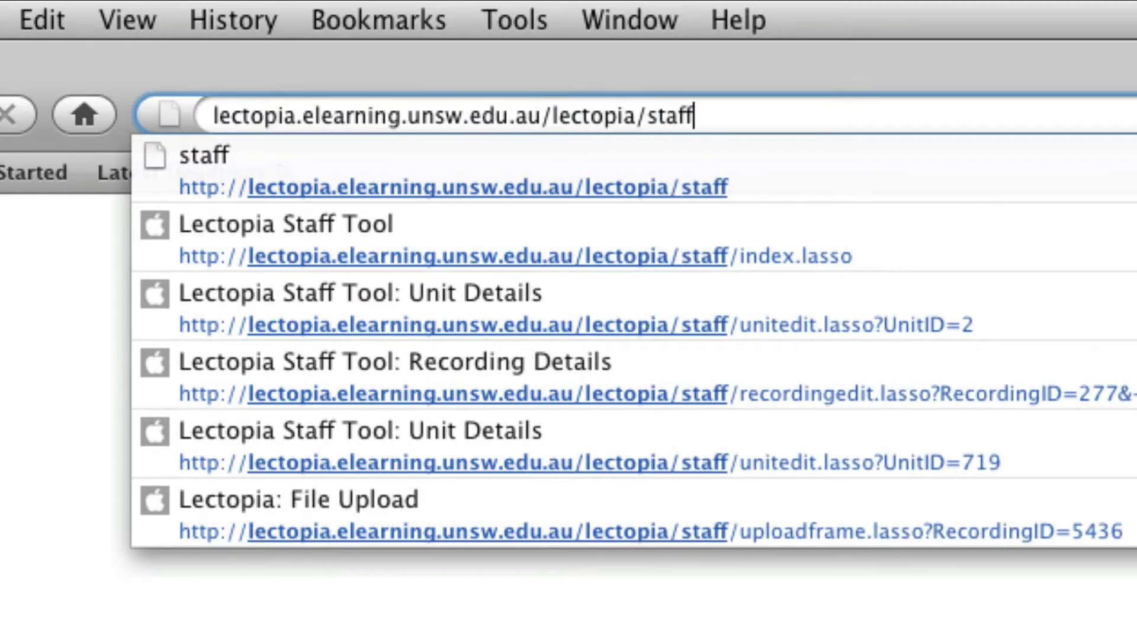
{"action": "key", "text": "Return"}
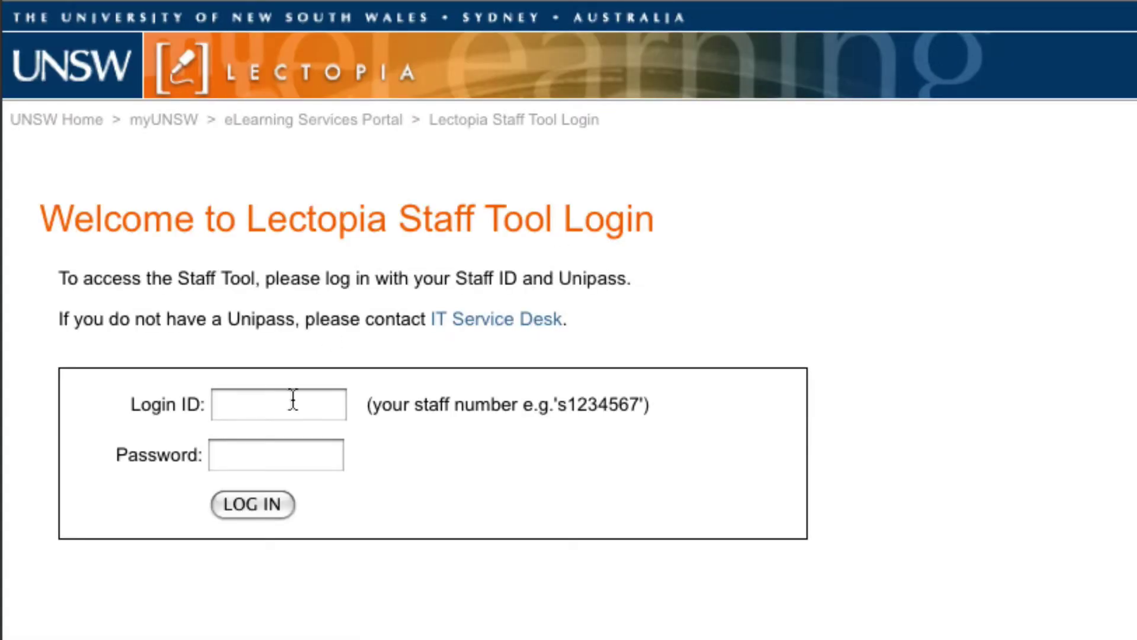
Log in with the suggested staff Login ID and password to reach the Unit List.
{"action": "left_click", "coordinate": [294, 402]}
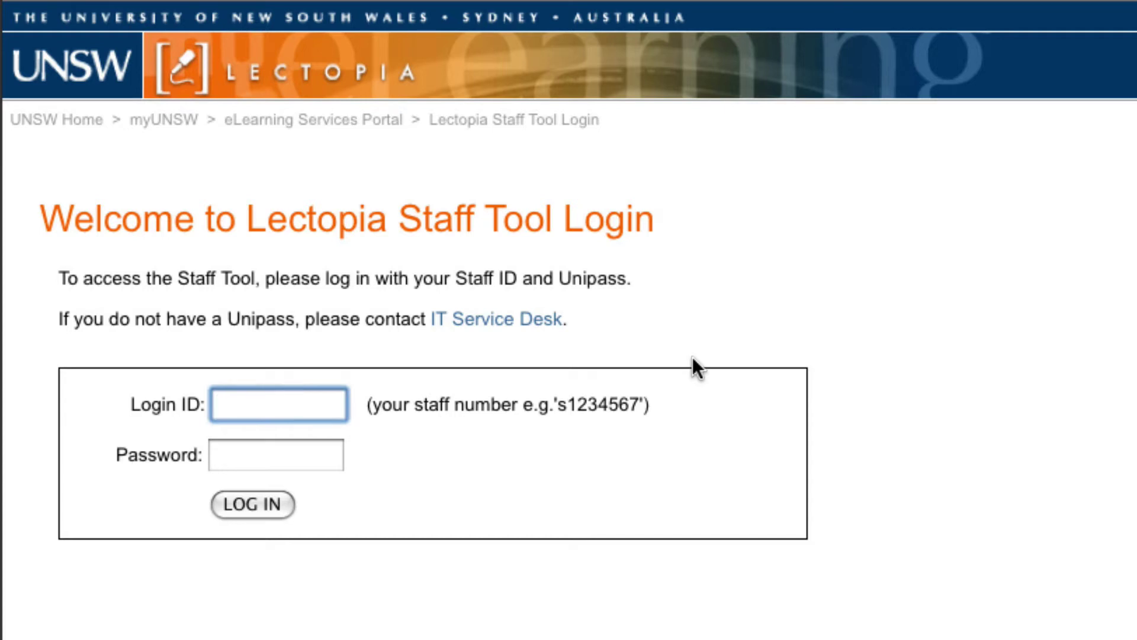
{"action": "type", "text": "s308252"}
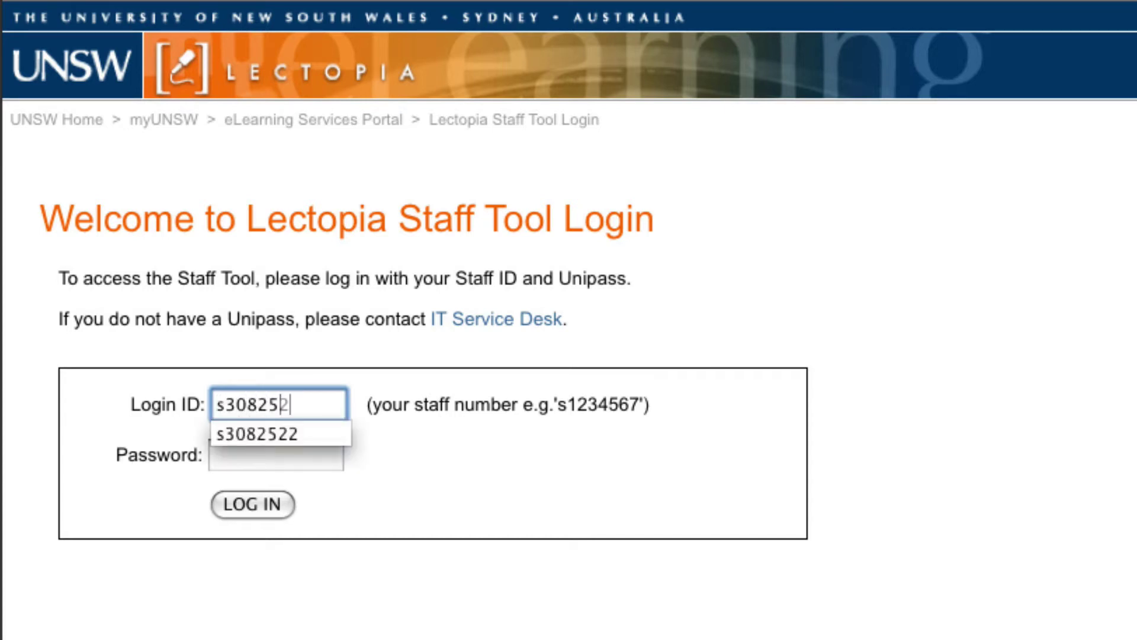
{"action": "type", "text": "2"}
{"action": "key", "text": "Tab"}
{"action": "type", "text": "********"}
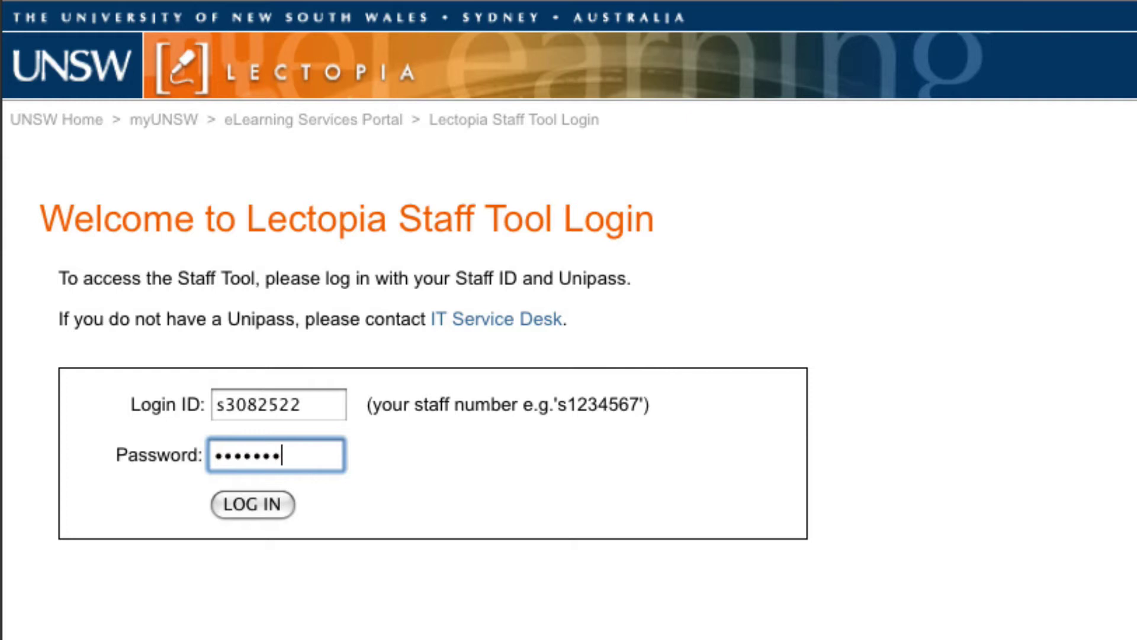
{"action": "type", "text": "**"}
{"action": "key", "text": "Return"}
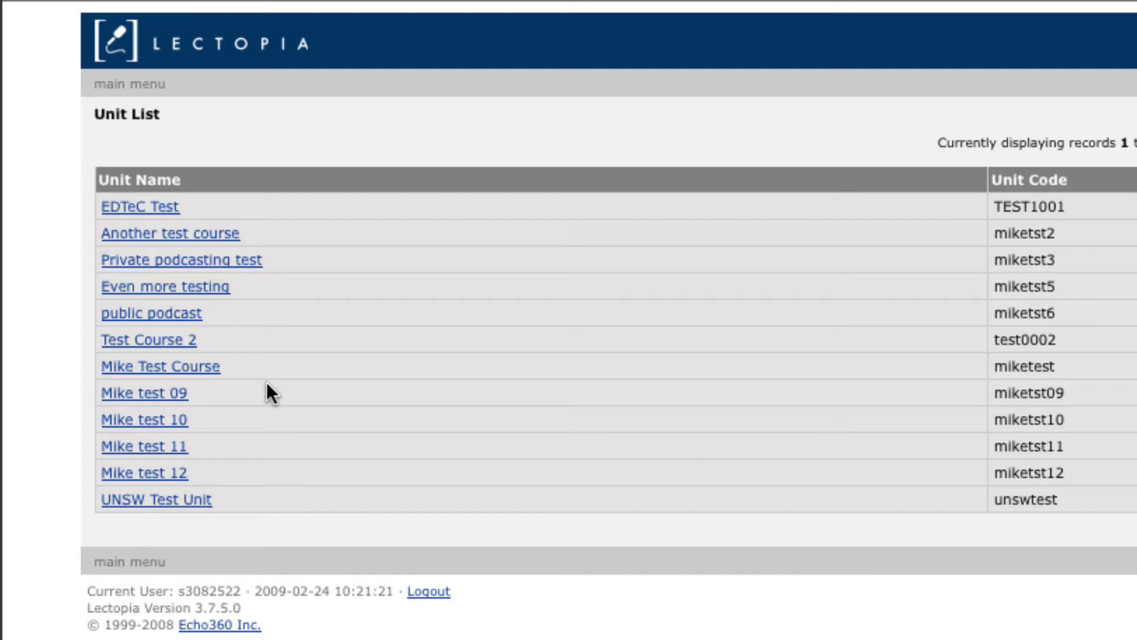
Open Mike Test Course and select its full Web Link URL ending in ut=719.
{"action": "left_click", "coordinate": [165, 368]}
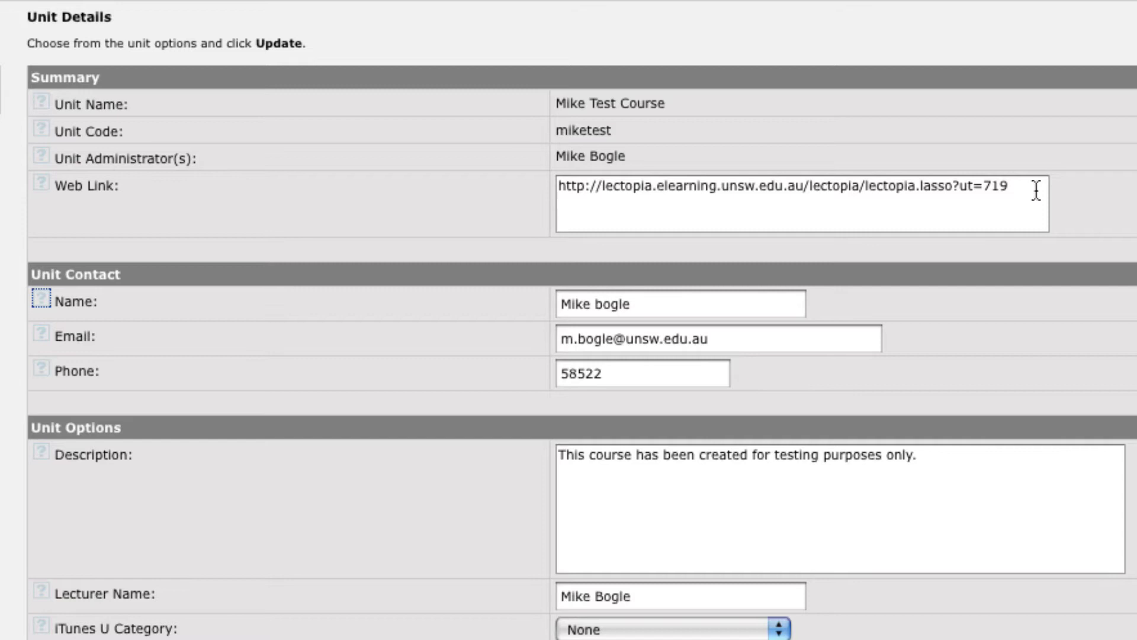
{"action": "left_click_drag", "start_coordinate": [1034, 190], "coordinate": [528, 190]}
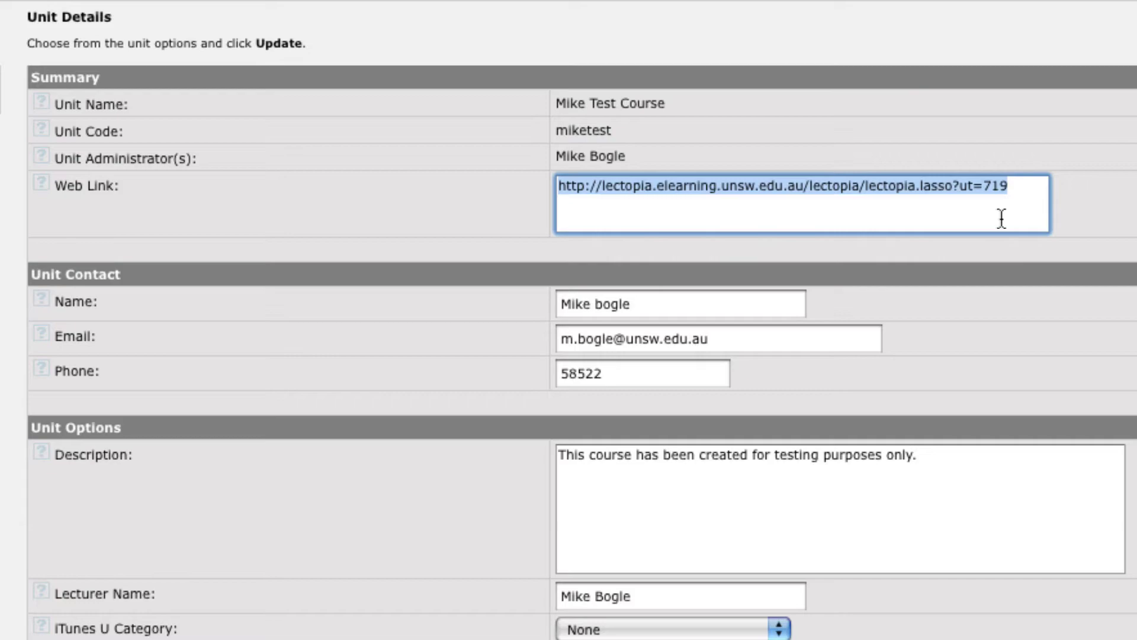
{"action": "scroll", "coordinate": [1001, 219], "scroll_direction": "down", "scroll_amount": 5}
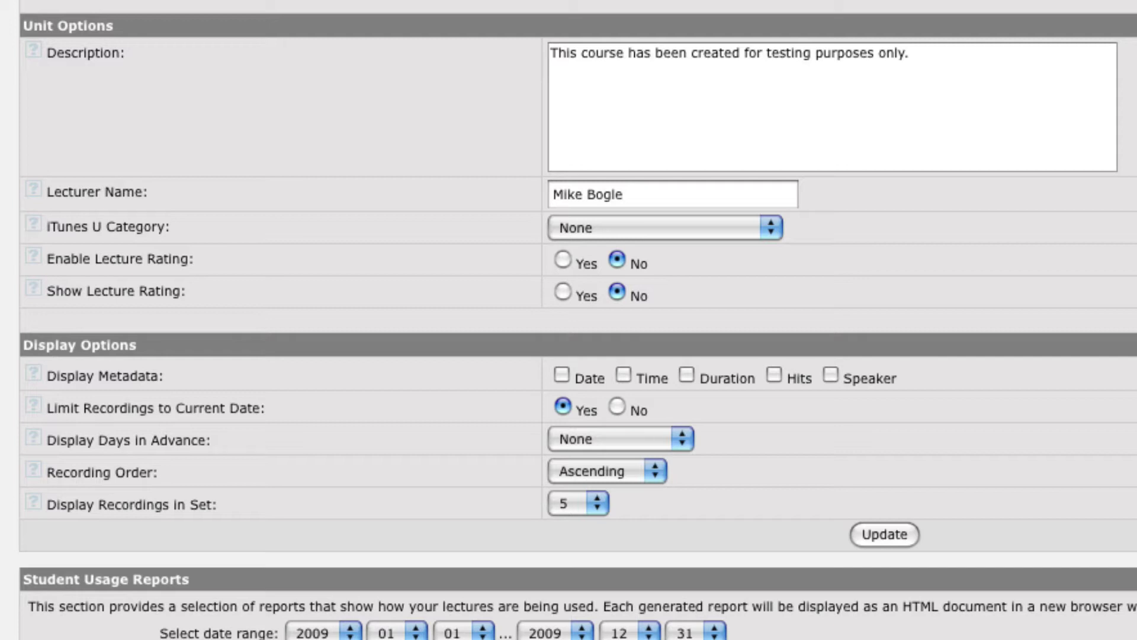
{"action": "scroll", "coordinate": [112, 394], "scroll_direction": "down", "scroll_amount": 1}
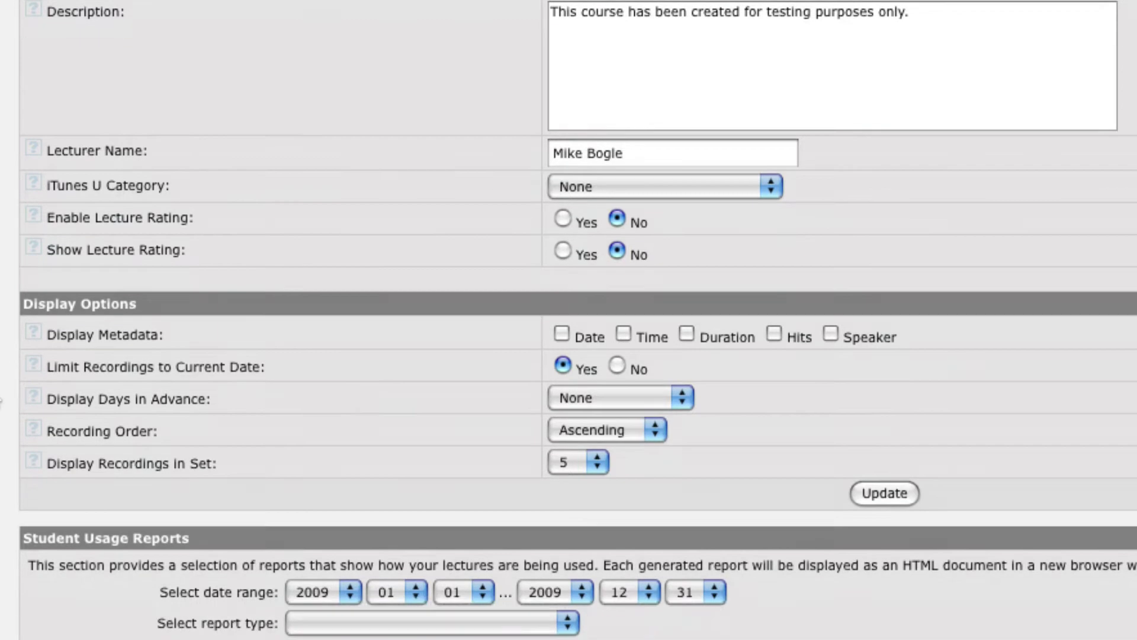
{"action": "scroll", "coordinate": [112, 394], "scroll_direction": "down", "scroll_amount": 4}
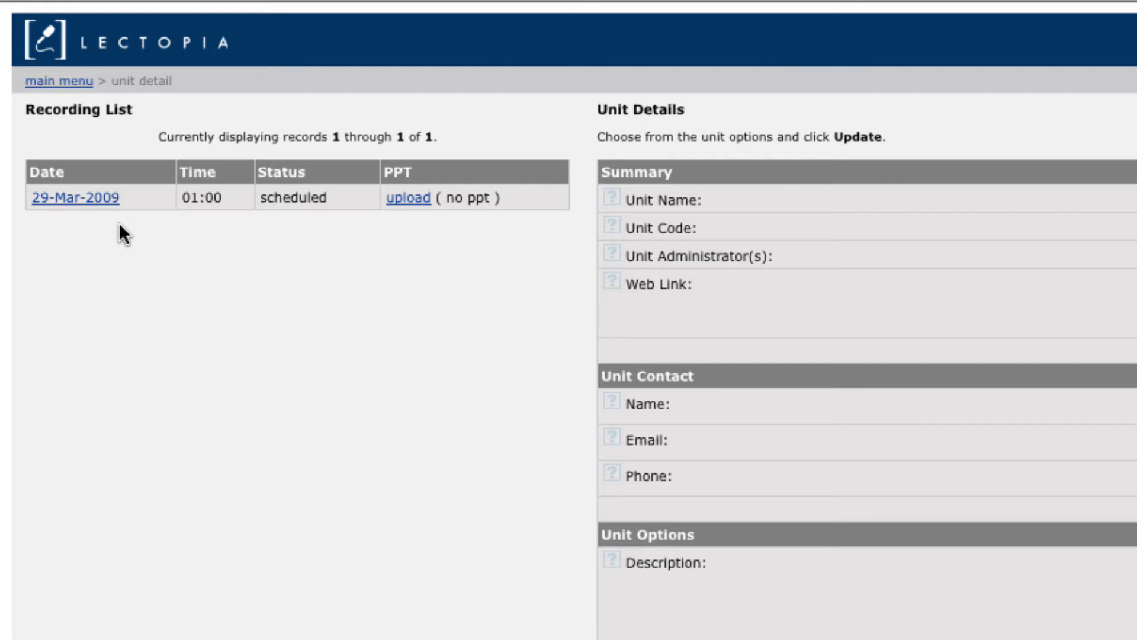
Open the 29-Mar-2009 recording, keep speaker Mike, and move through the Topic and Related URL fields.
{"action": "left_click", "coordinate": [76, 199]}
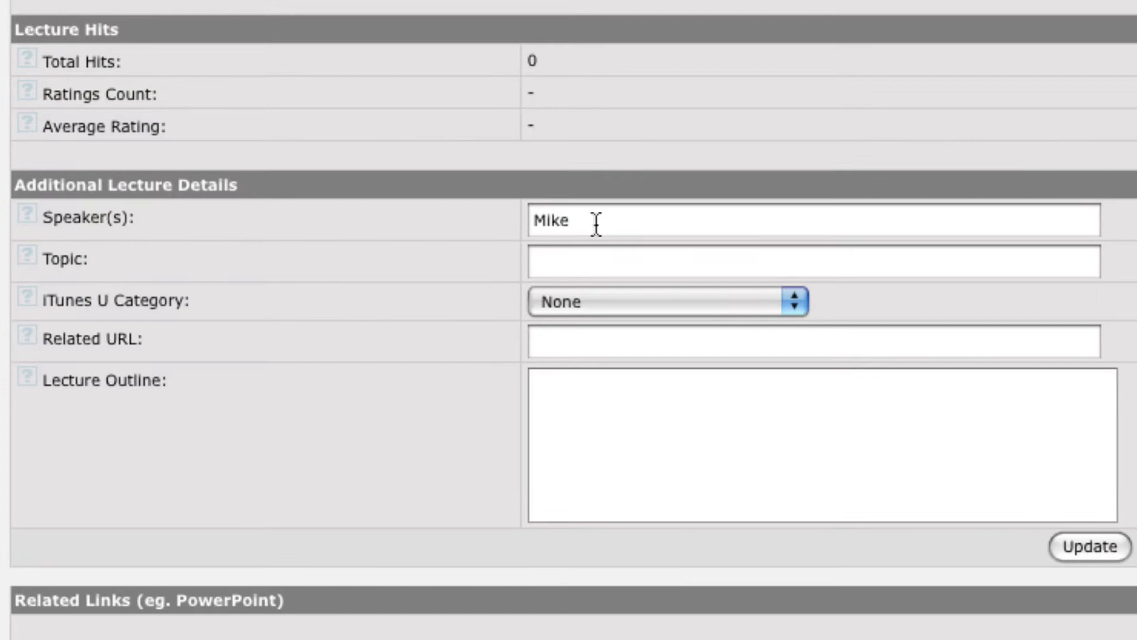
{"action": "double_click", "coordinate": [759, 458]}
{"action": "left_click", "coordinate": [594, 224]}
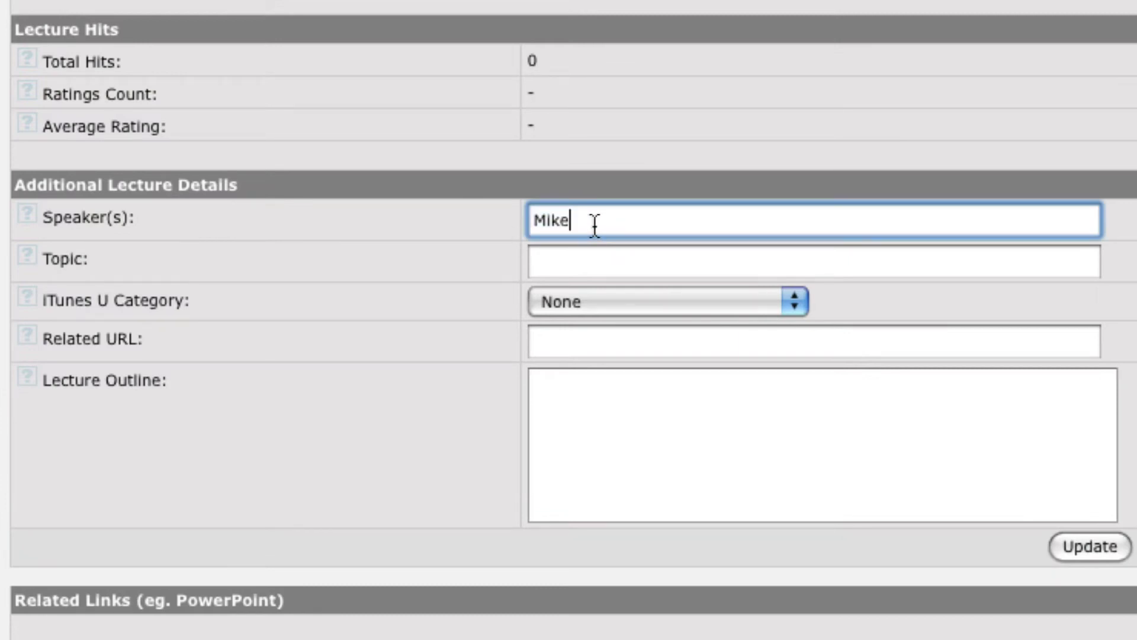
{"action": "left_click", "coordinate": [588, 259]}
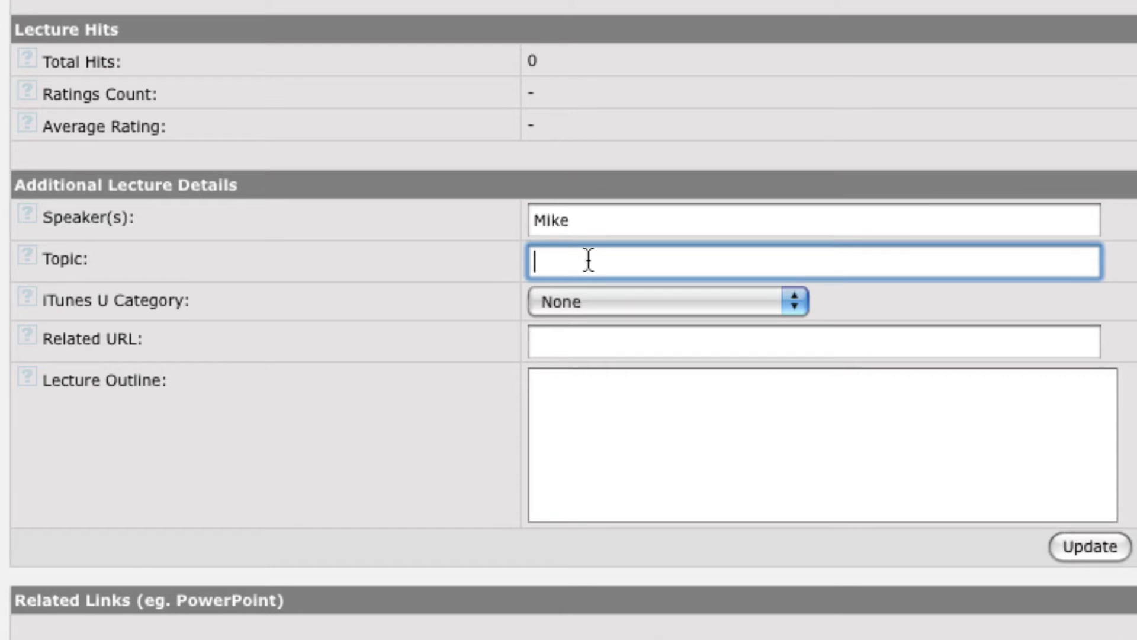
{"action": "left_click", "coordinate": [577, 348]}
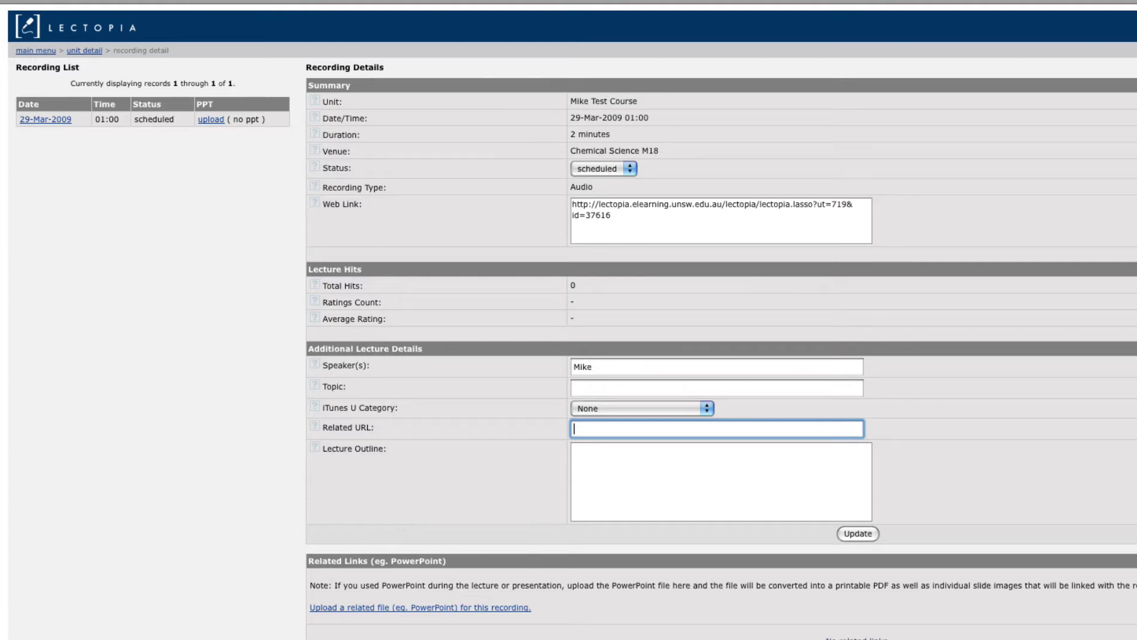
{"action": "scroll", "coordinate": [377, 524], "scroll_direction": "down", "scroll_amount": 5}
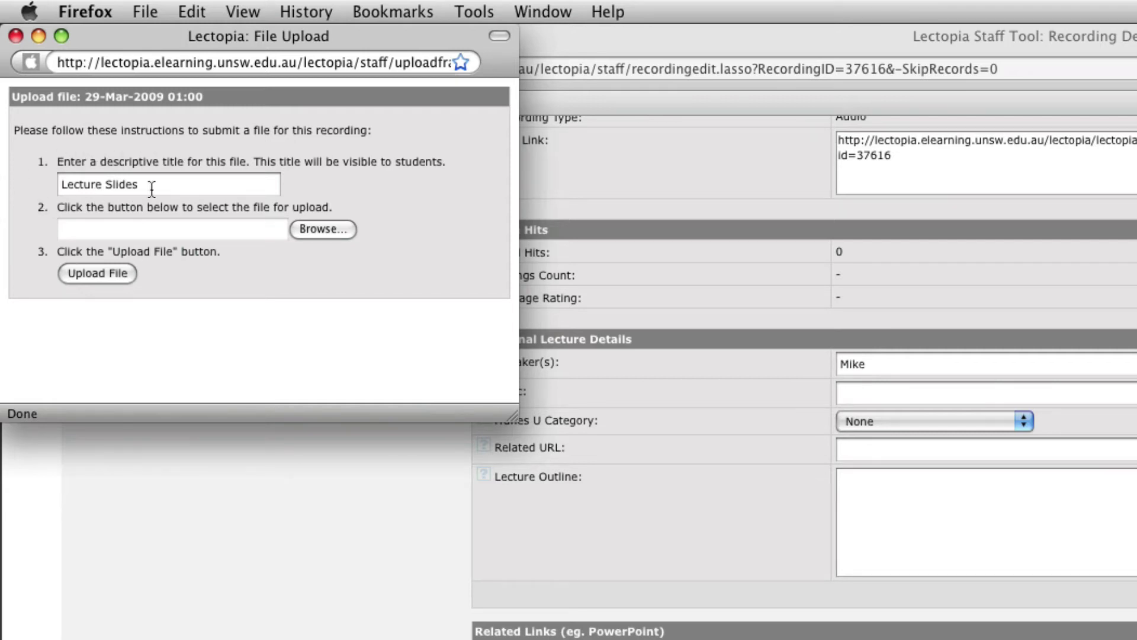
For Lecture Slides, pick the Crash Course .ppt from Mike Screenflow docs > document examples.
{"action": "left_click_drag", "start_coordinate": [147, 185], "coordinate": [49, 184]}
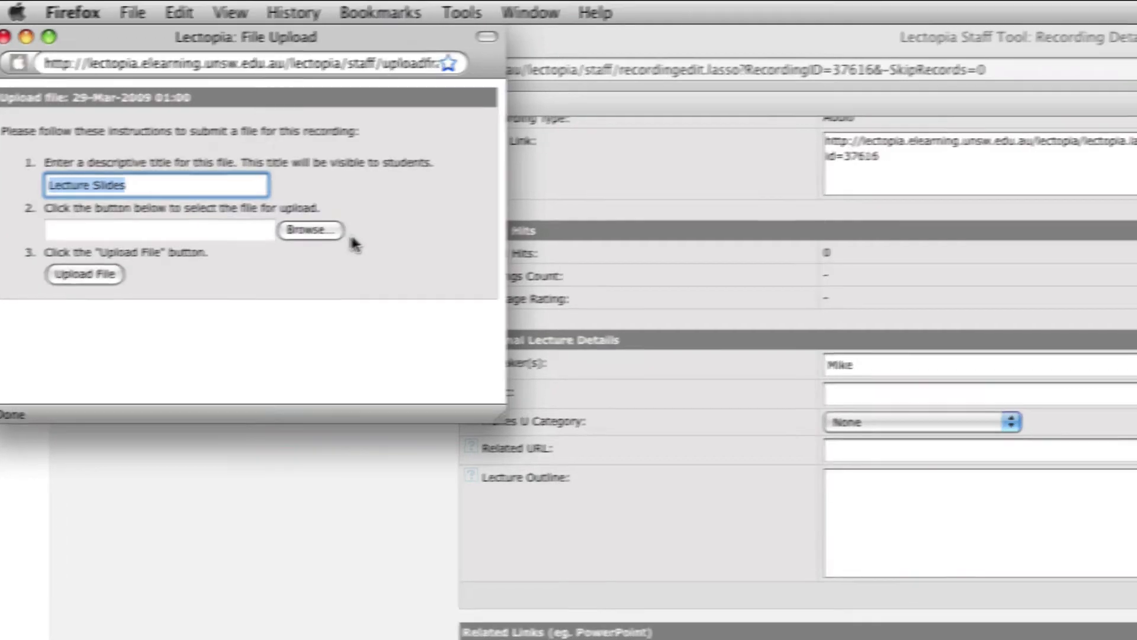
{"action": "left_click", "coordinate": [324, 229]}
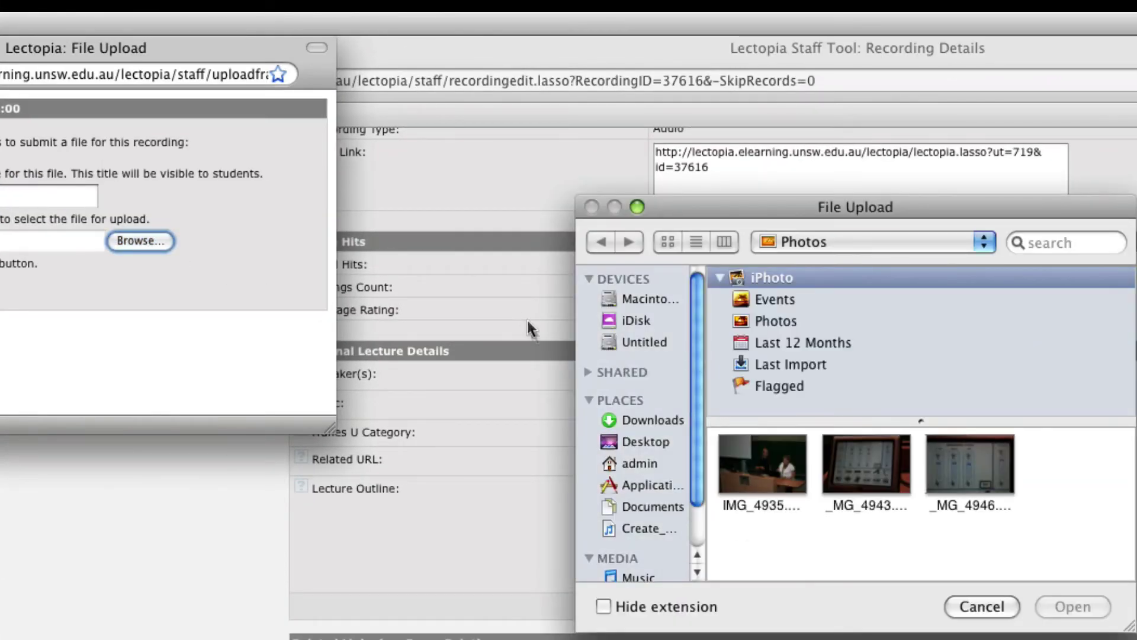
{"action": "left_click", "coordinate": [654, 509]}
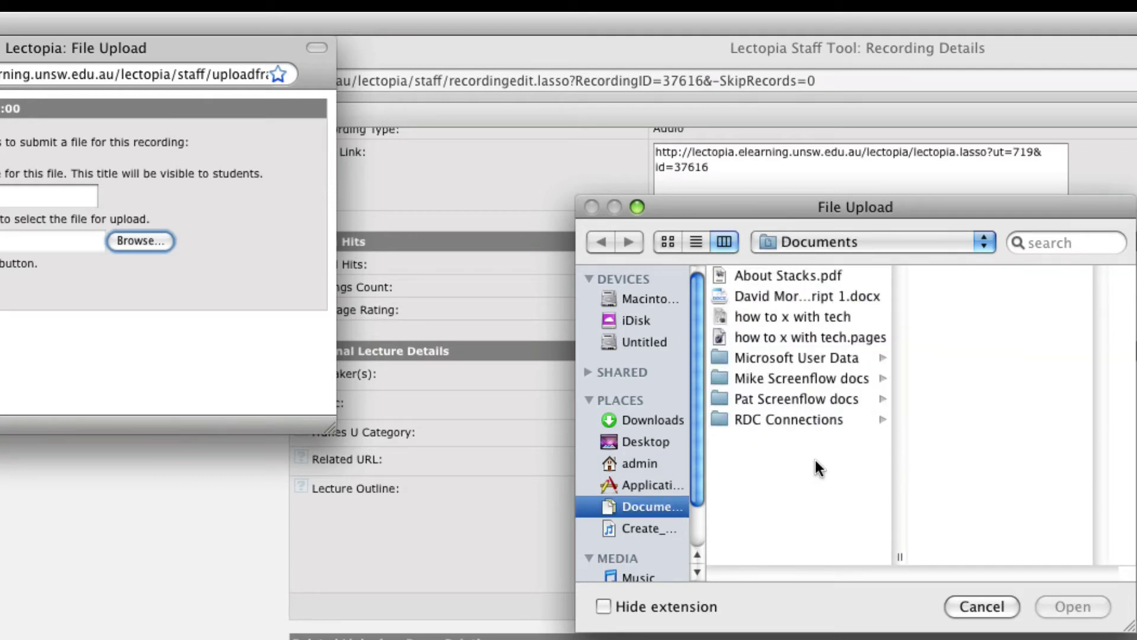
{"action": "left_click", "coordinate": [811, 382]}
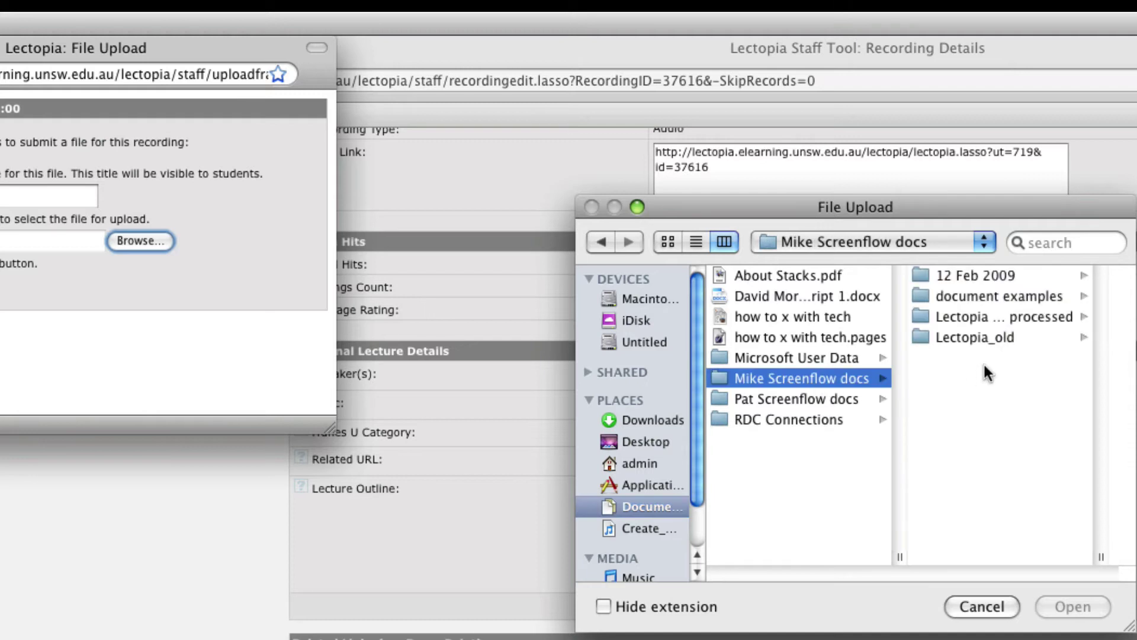
{"action": "left_click", "coordinate": [1007, 300]}
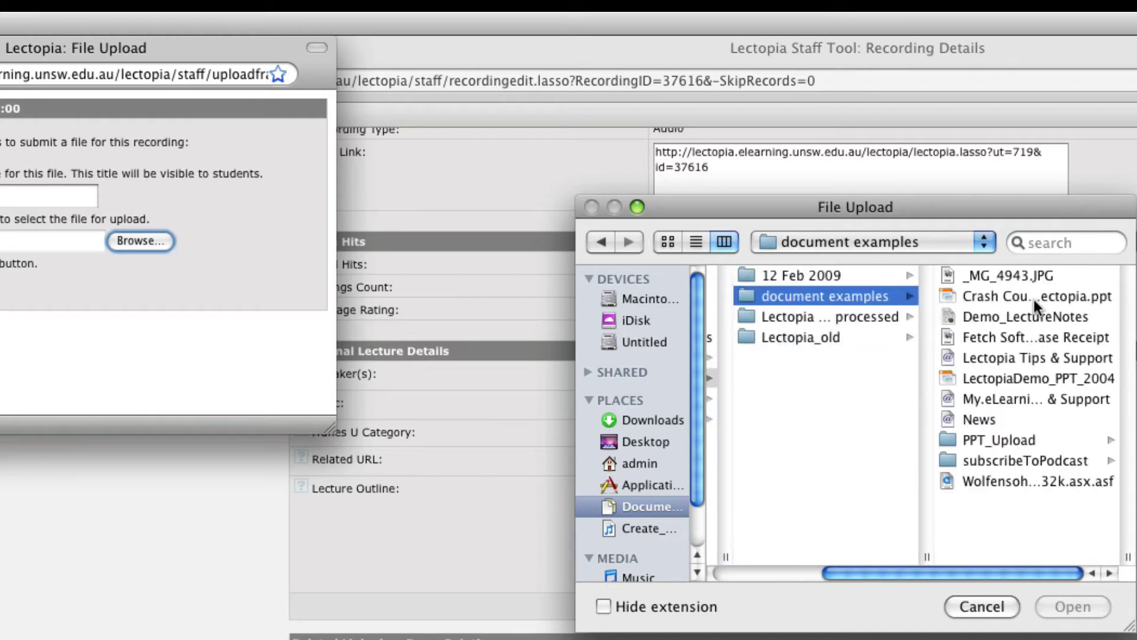
{"action": "left_click", "coordinate": [1034, 300]}
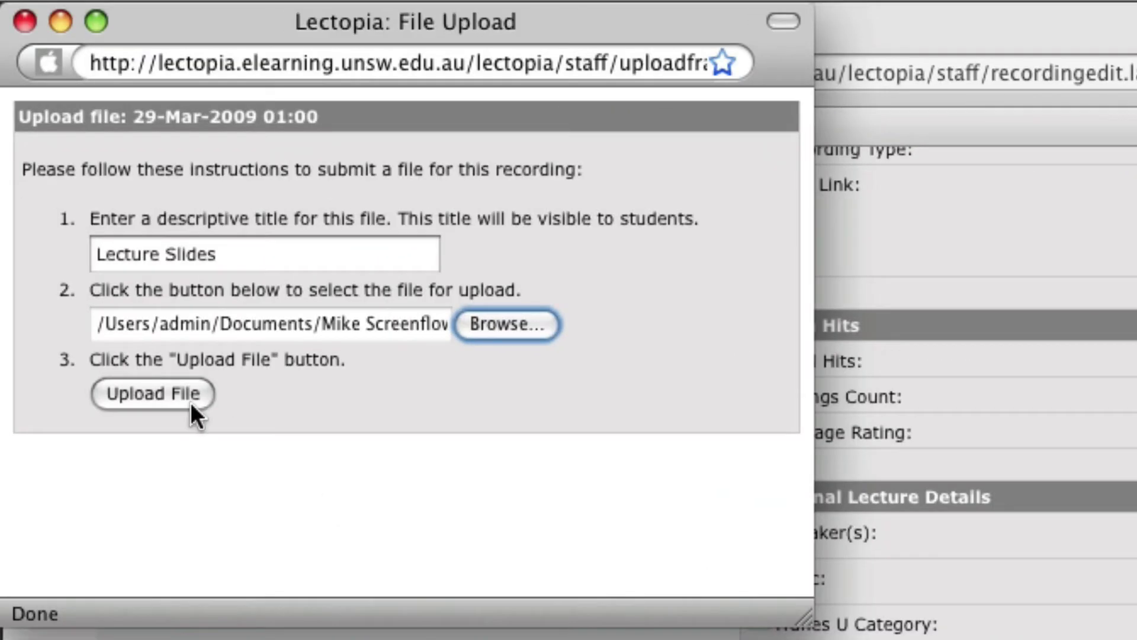
Upload Crash Course in Lectopia.ppt so it is listed as Lecture Slides under Related Links.
{"action": "left_click", "coordinate": [182, 397]}
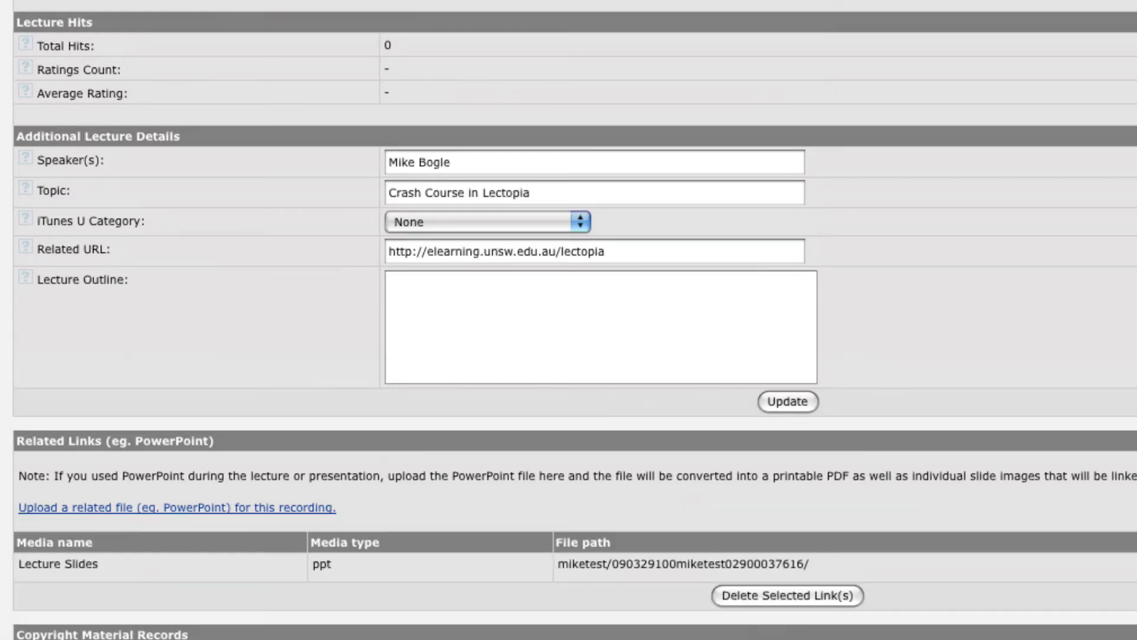
{"action": "scroll", "coordinate": [225, 359], "scroll_direction": "down", "scroll_amount": 3}
{"action": "scroll", "coordinate": [224, 359], "scroll_direction": "down", "scroll_amount": 2}
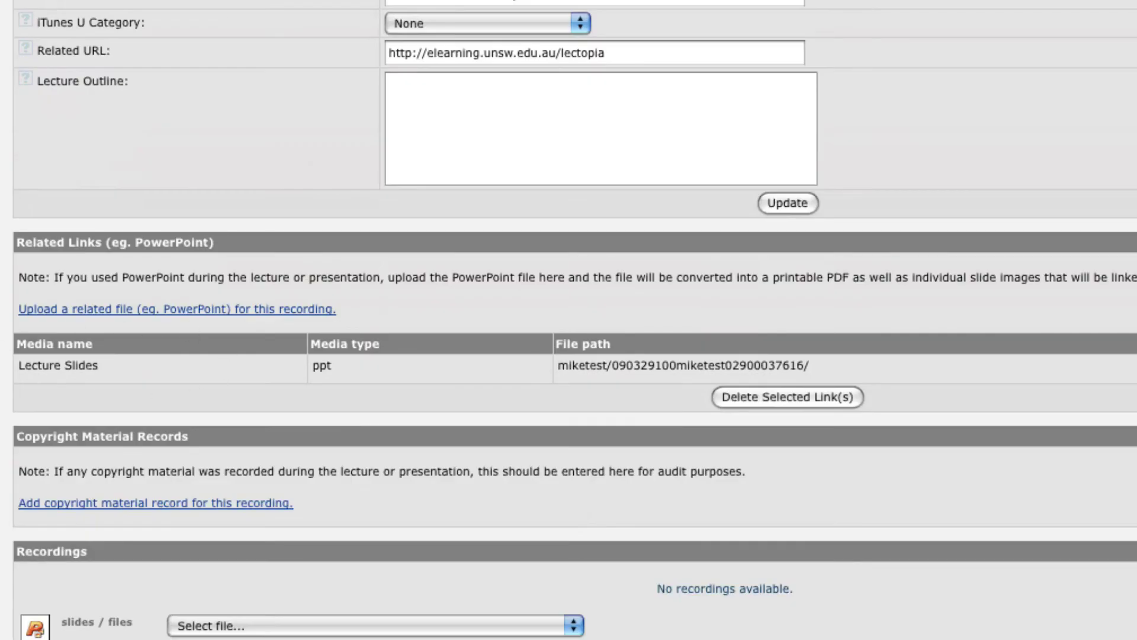
{"action": "scroll", "coordinate": [79, 415], "scroll_direction": "up", "scroll_amount": 1}
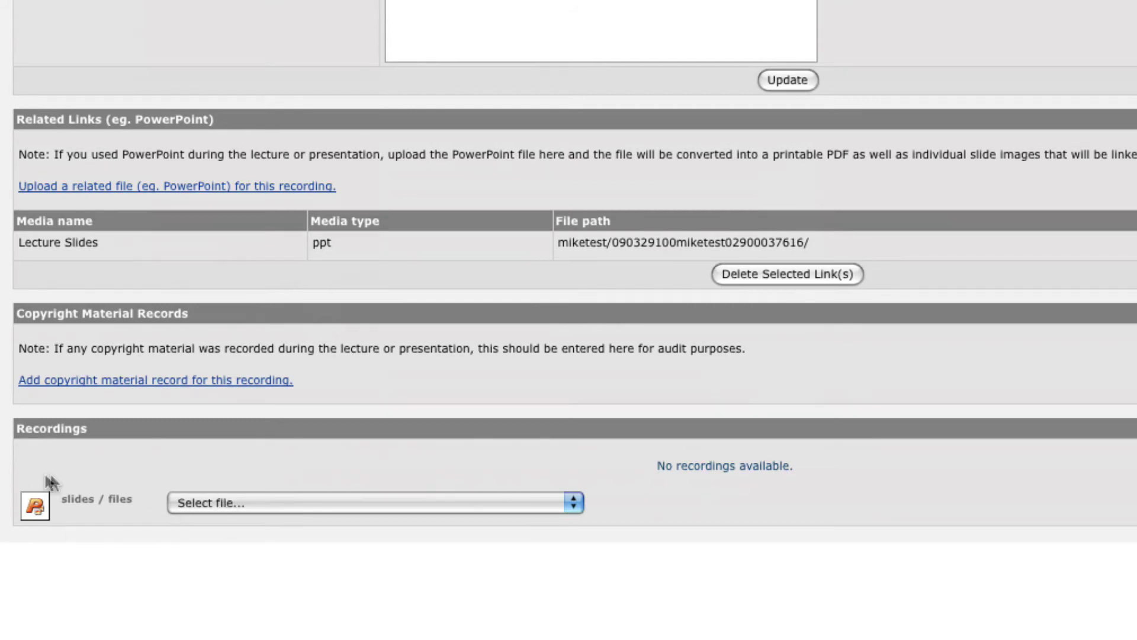
{"action": "scroll", "coordinate": [32, 479], "scroll_direction": "up", "scroll_amount": 5}
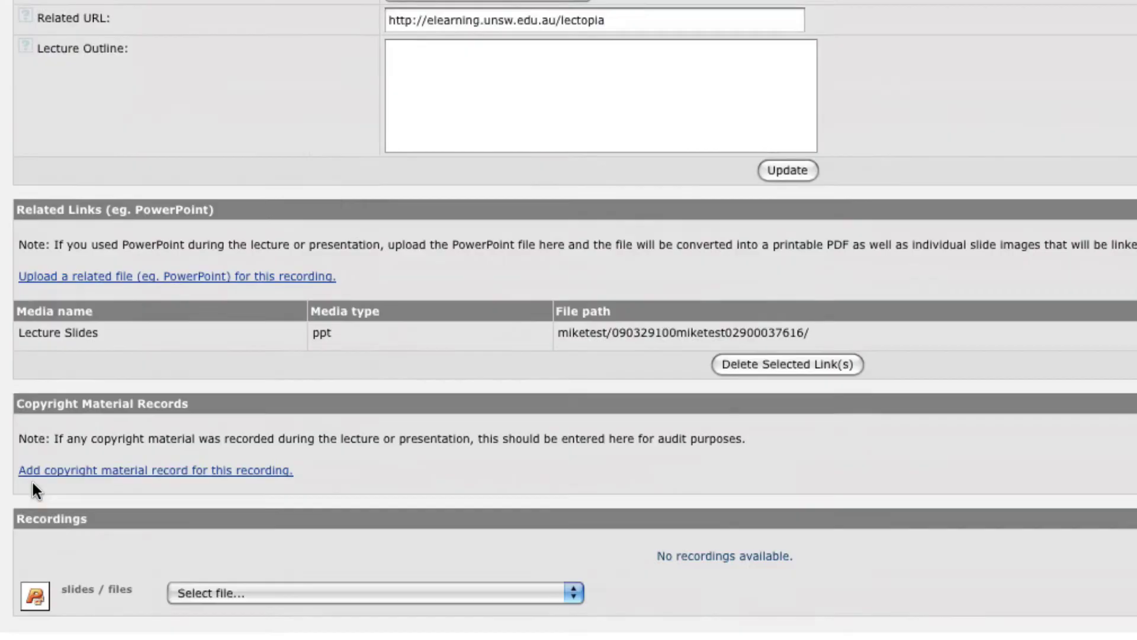
{"action": "scroll", "coordinate": [11, 533], "scroll_direction": "down", "scroll_amount": 5}
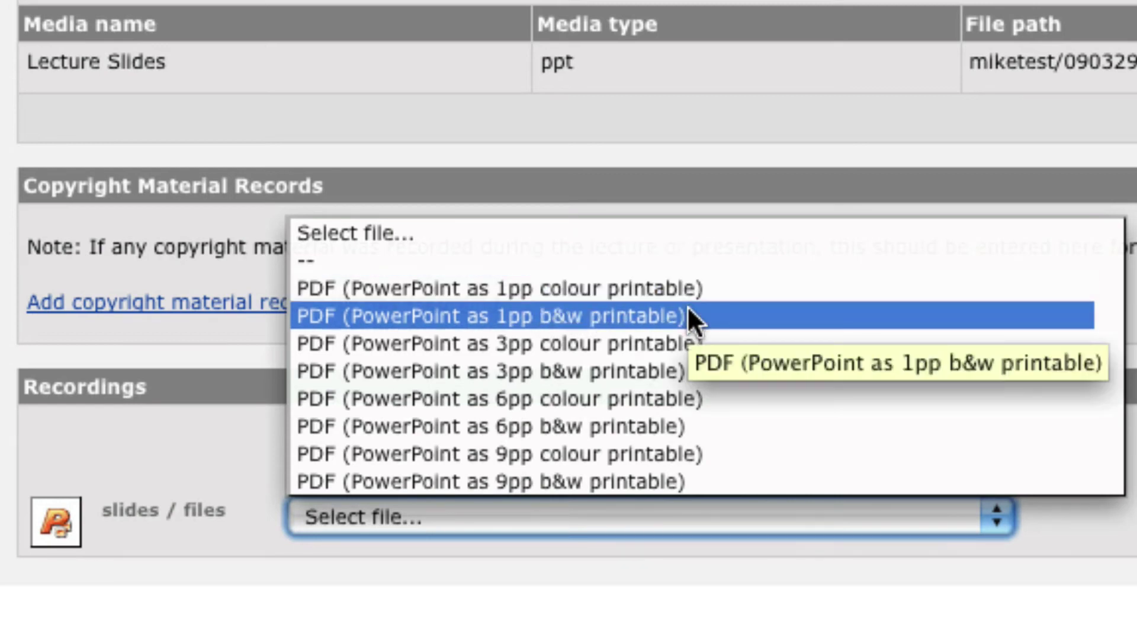
Dismiss the PDF handout format dropdown without selecting any option.
{"action": "key", "text": "Escape"}
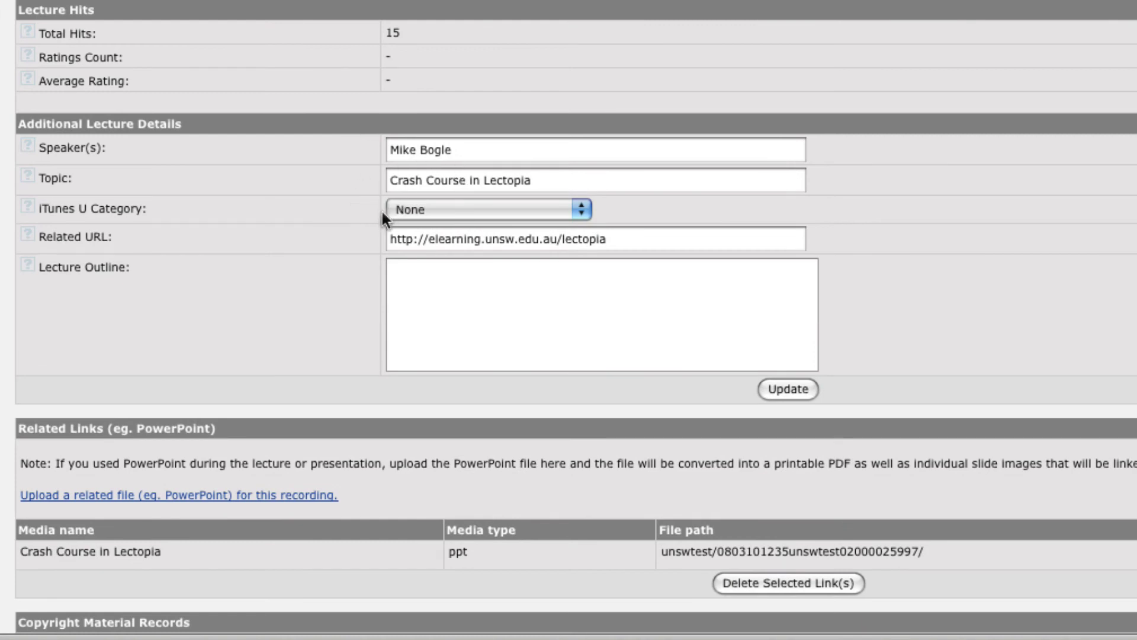
Highlight, then deselect, the related URL elearning.unsw.edu.au/lectopia and the Crash Course in Lectopia link name.
{"action": "left_click_drag", "start_coordinate": [631, 241], "coordinate": [370, 241]}
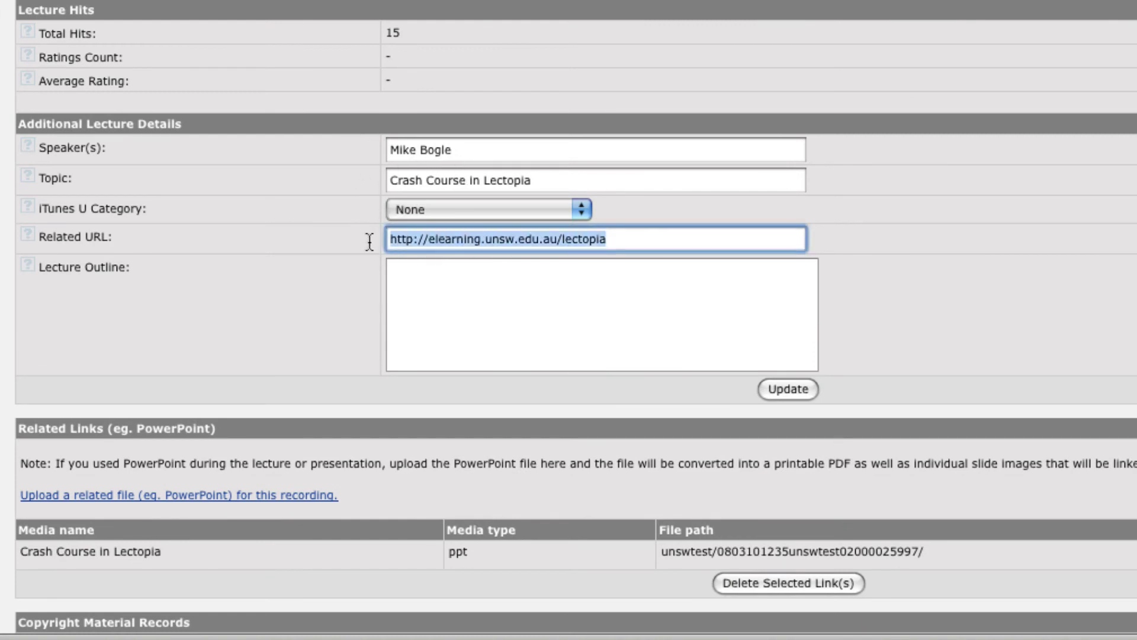
{"action": "left_click", "coordinate": [457, 295]}
{"action": "scroll", "coordinate": [457, 294], "scroll_direction": "down", "scroll_amount": 5}
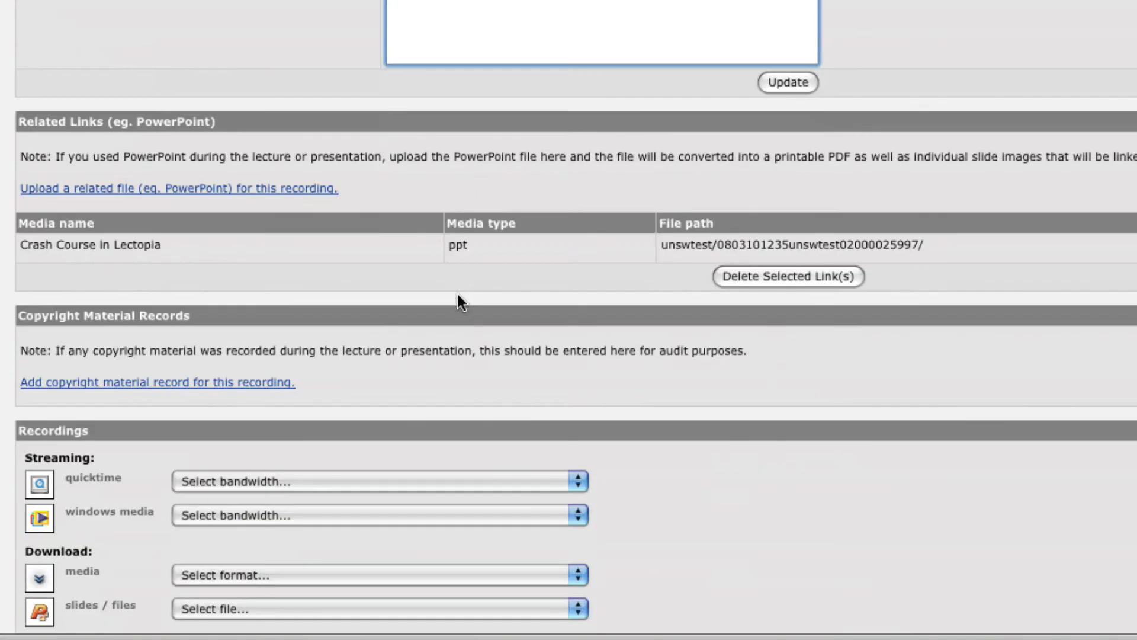
{"action": "left_click_drag", "start_coordinate": [161, 244], "coordinate": [5, 242]}
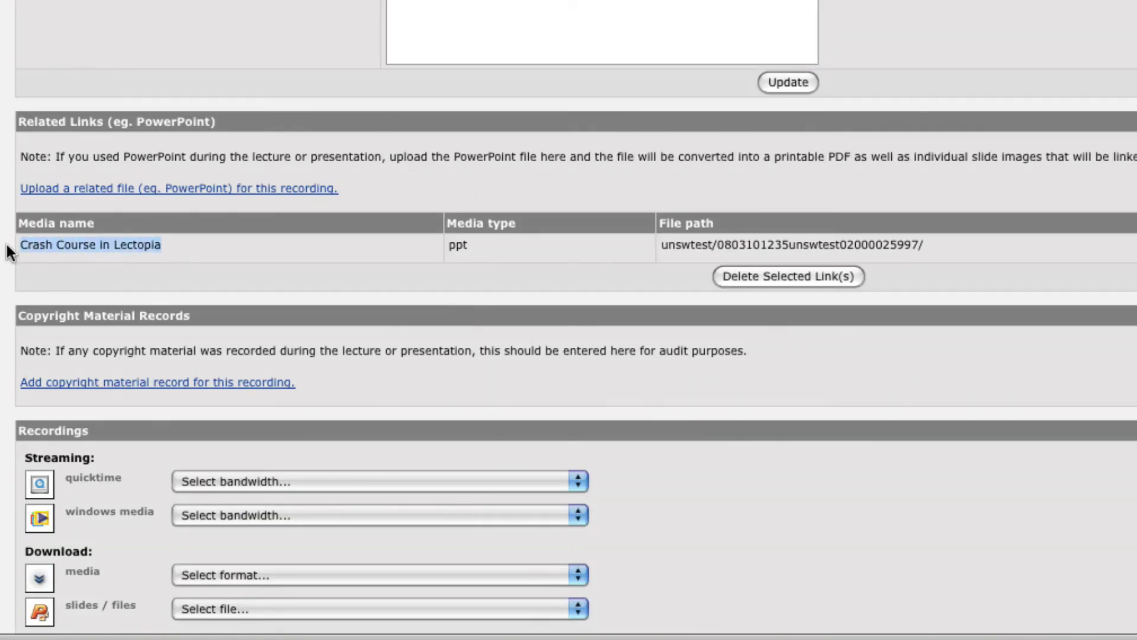
{"action": "left_click", "coordinate": [210, 242]}
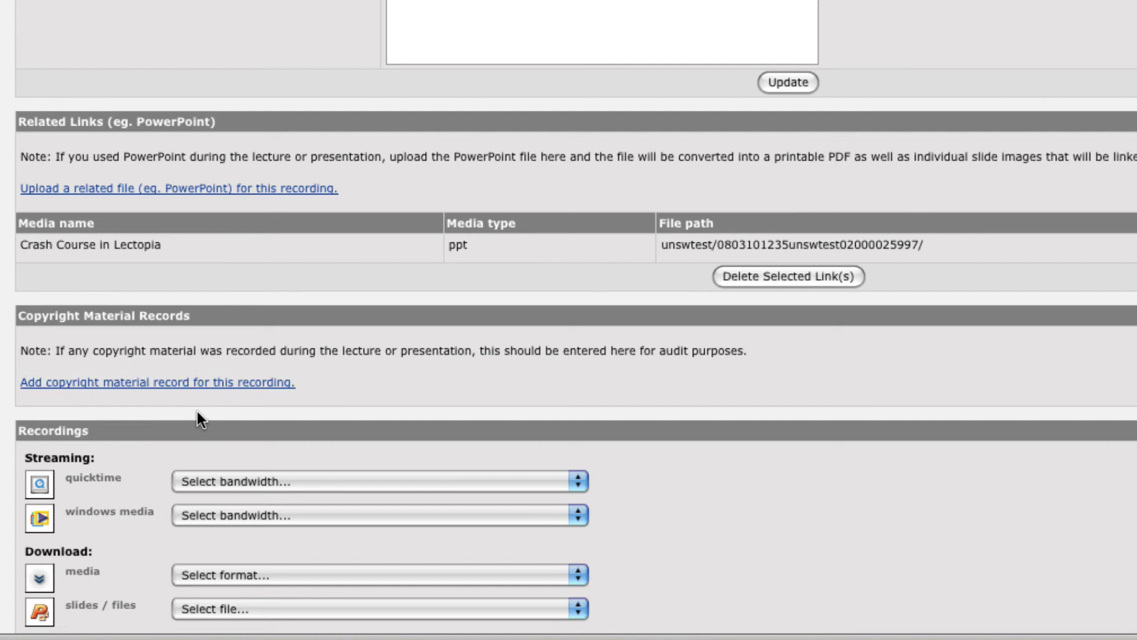
{"action": "scroll", "coordinate": [197, 410], "scroll_direction": "up", "scroll_amount": 5}
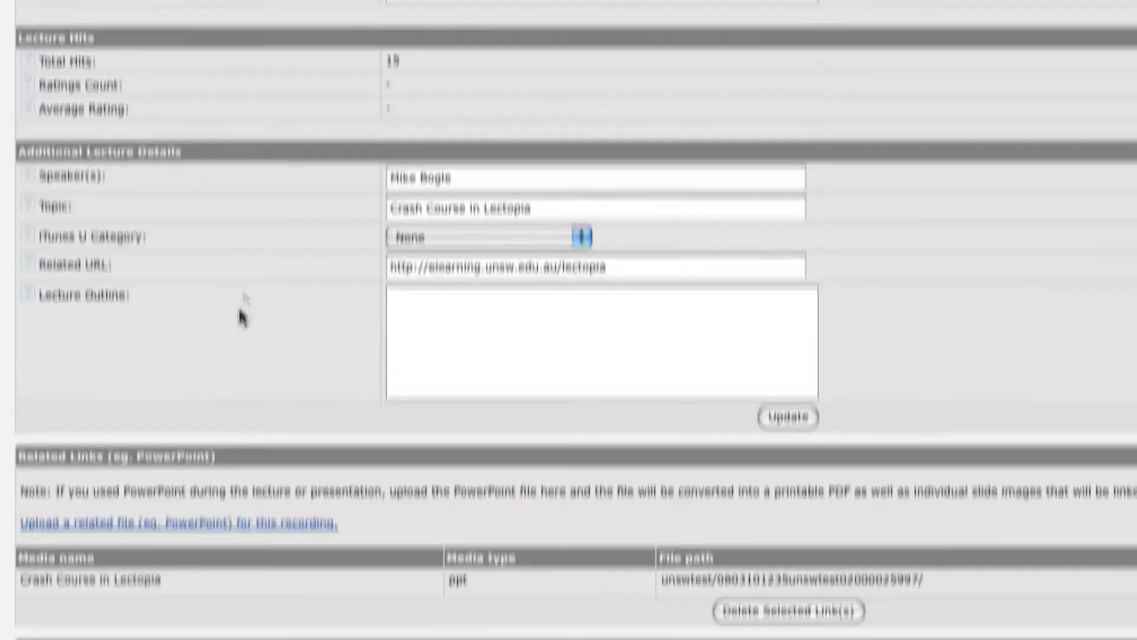
{"action": "scroll", "coordinate": [240, 312], "scroll_direction": "up", "scroll_amount": 5}
{"action": "left_click_drag", "start_coordinate": [477, 272], "coordinate": [369, 227]}
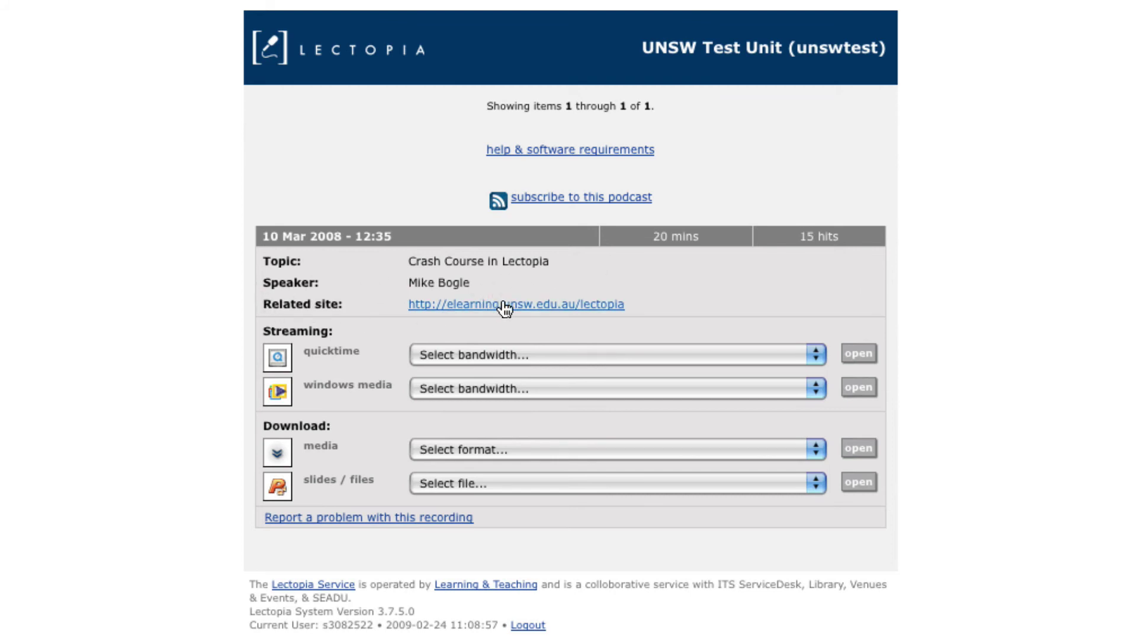
Try the related site link and preview the QuickTime and Windows Media bandwidth lists.
{"action": "left_click", "coordinate": [504, 308]}
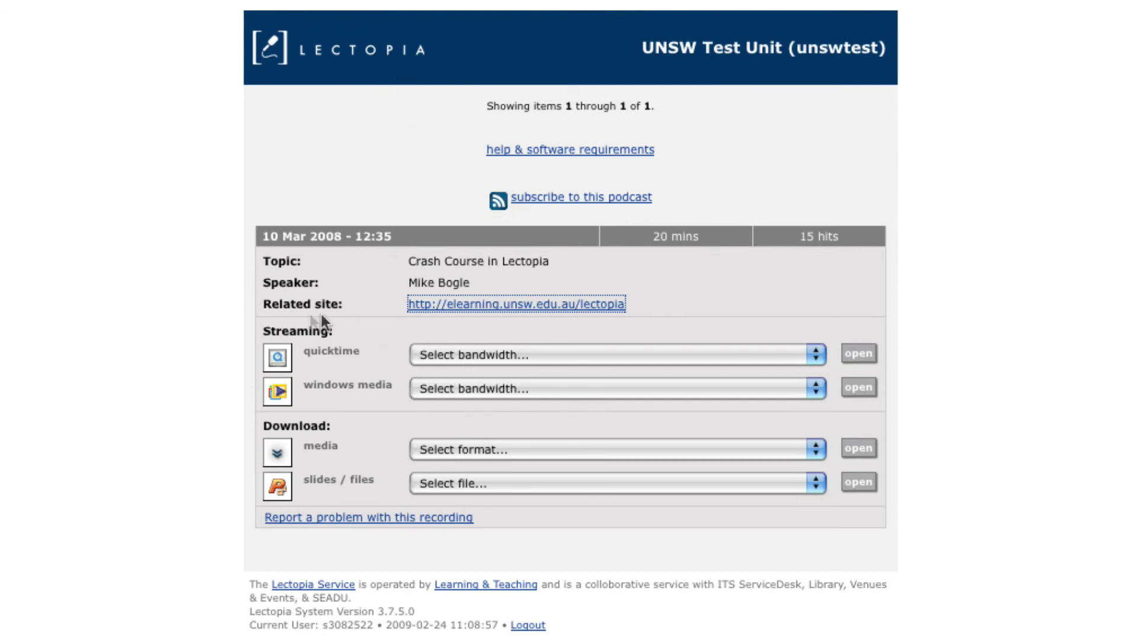
{"action": "left_click", "coordinate": [442, 354]}
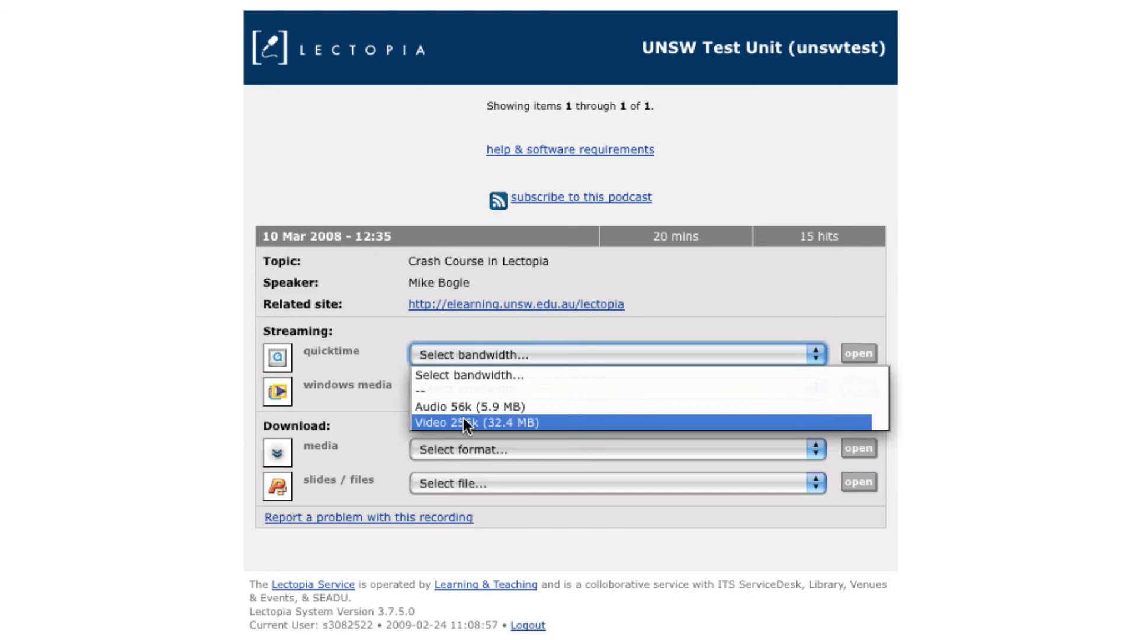
{"action": "left_click", "coordinate": [370, 354]}
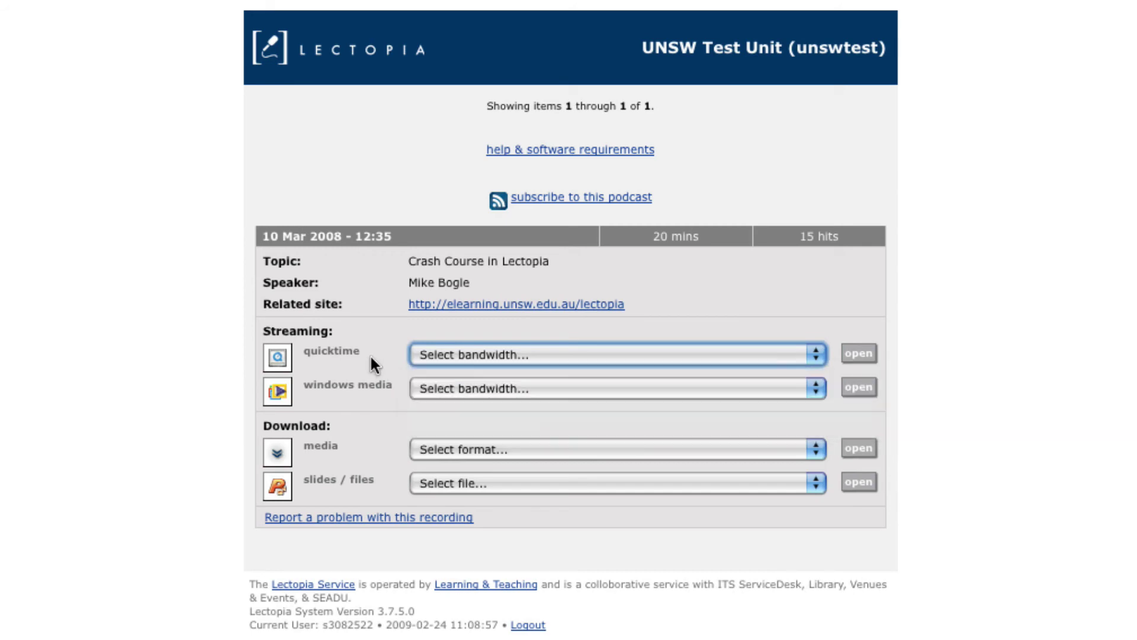
{"action": "left_click", "coordinate": [434, 394]}
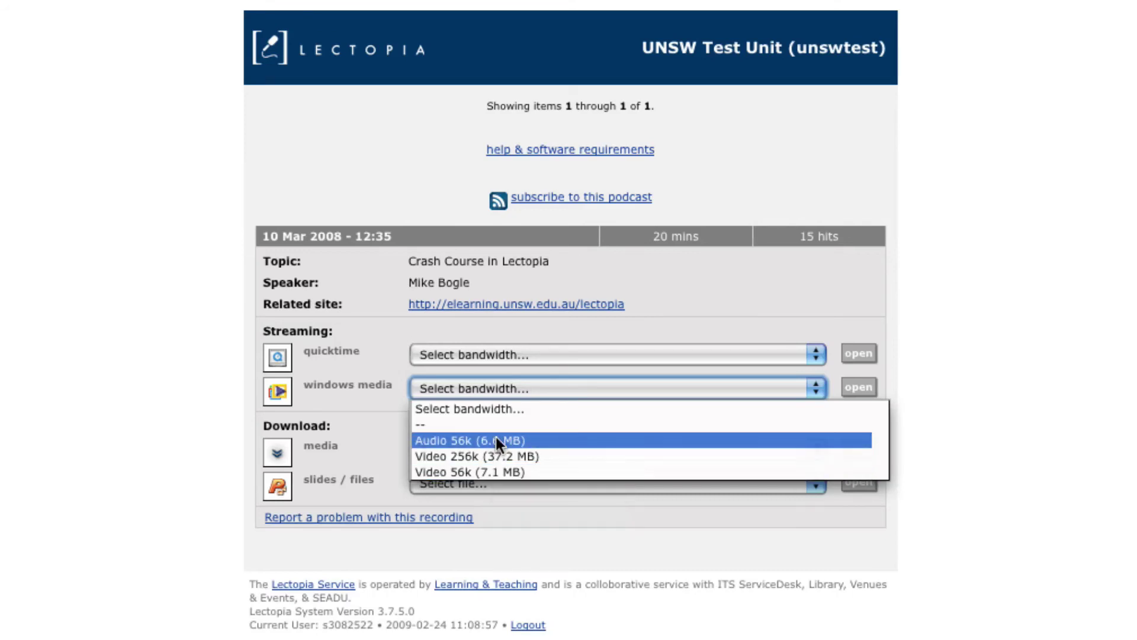
{"action": "left_click", "coordinate": [367, 382]}
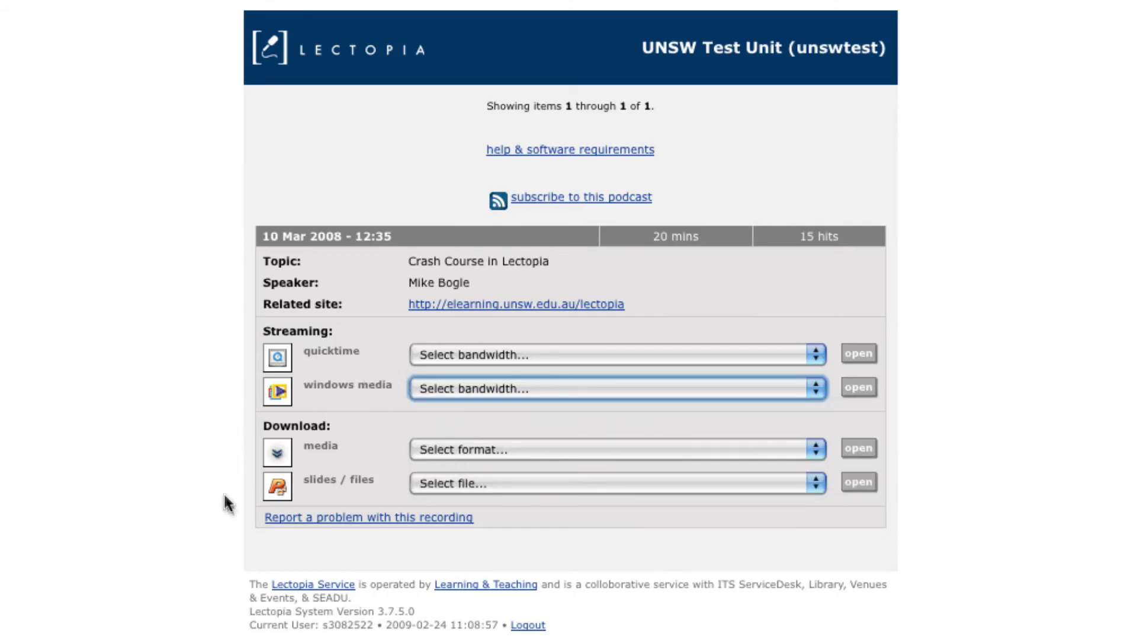
Check the download formats and PDF handouts, then choose QuickTime Video 256k (32.4 MB).
{"action": "left_click", "coordinate": [469, 449]}
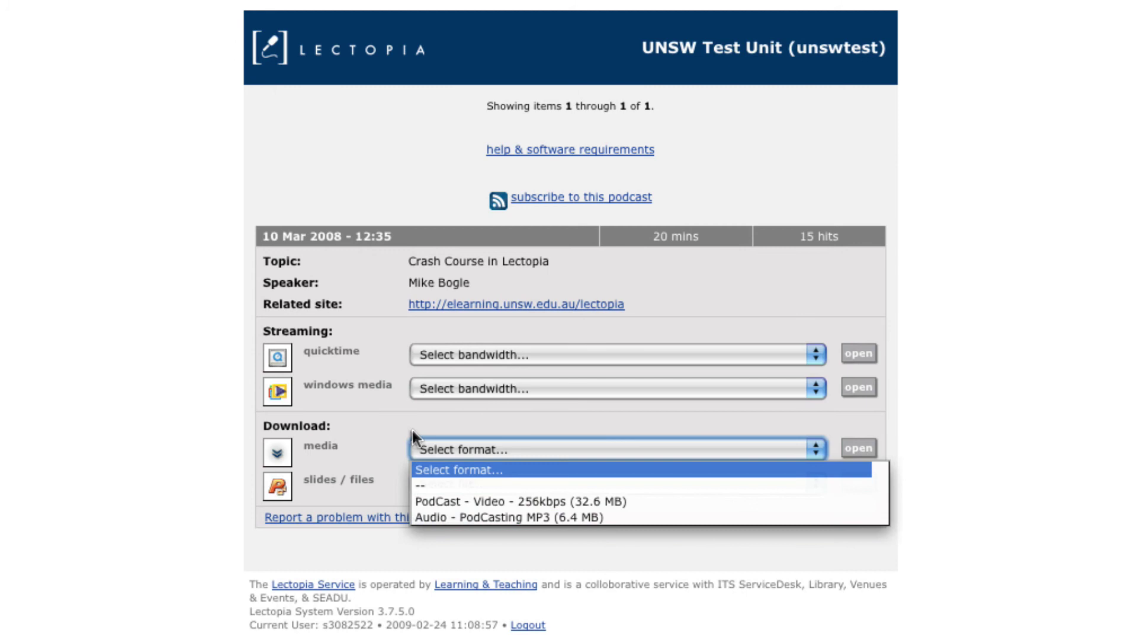
{"action": "left_click", "coordinate": [387, 461]}
{"action": "left_click", "coordinate": [475, 481]}
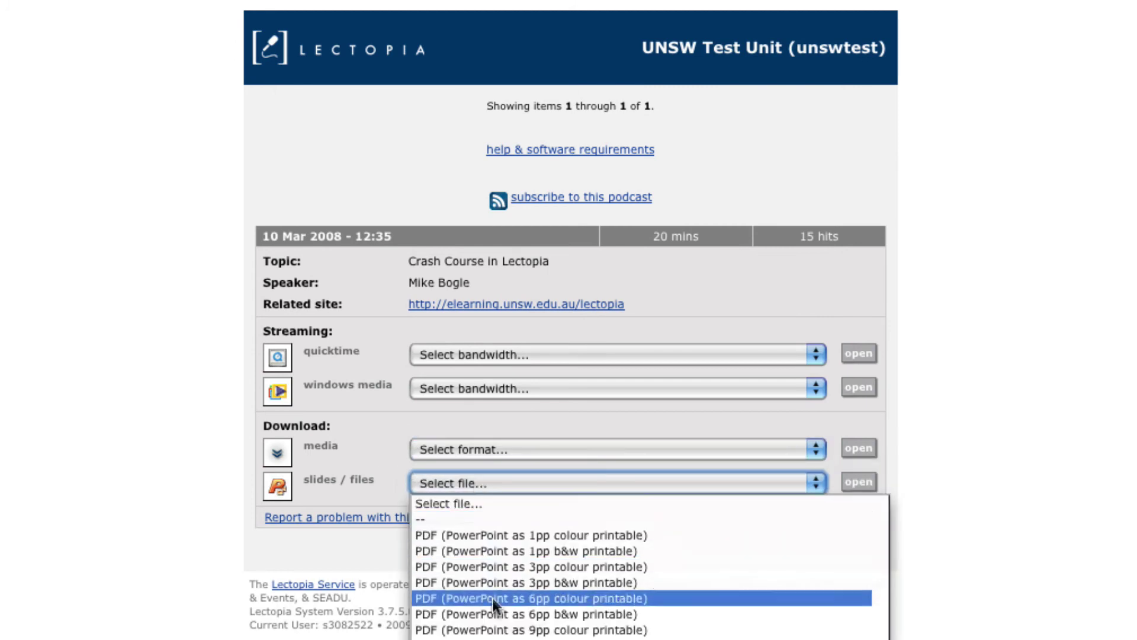
{"action": "left_click", "coordinate": [389, 441]}
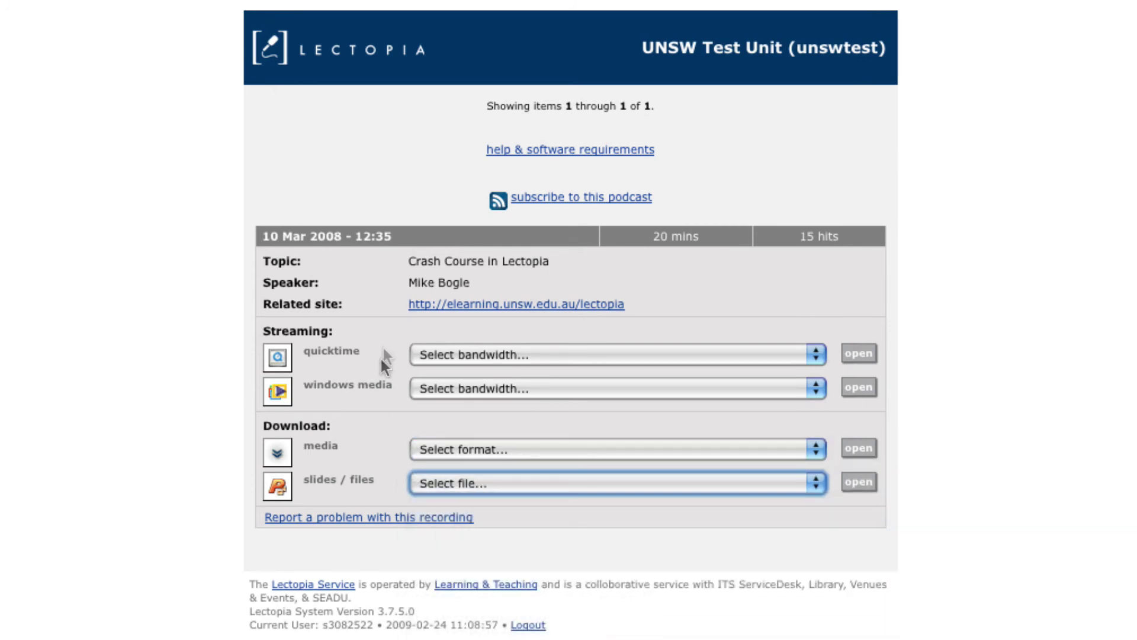
{"action": "left_click", "coordinate": [469, 355]}
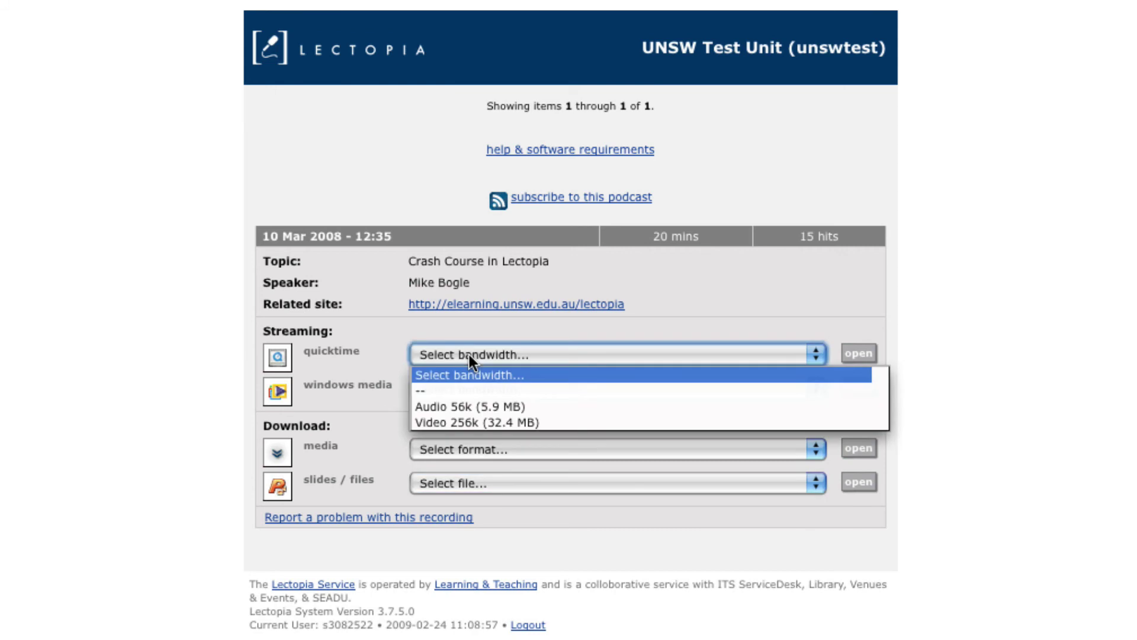
{"action": "left_click", "coordinate": [495, 418]}
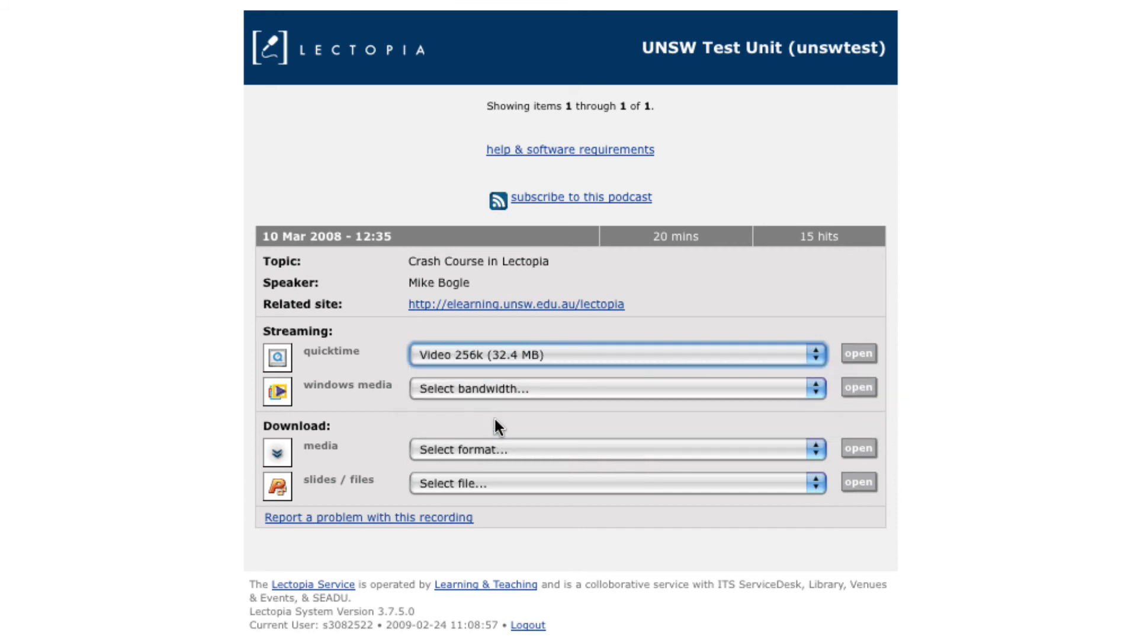
Launch the Lectopia Caster stream, accept the copyright warning, and pause the lecture video.
{"action": "left_click", "coordinate": [872, 387]}
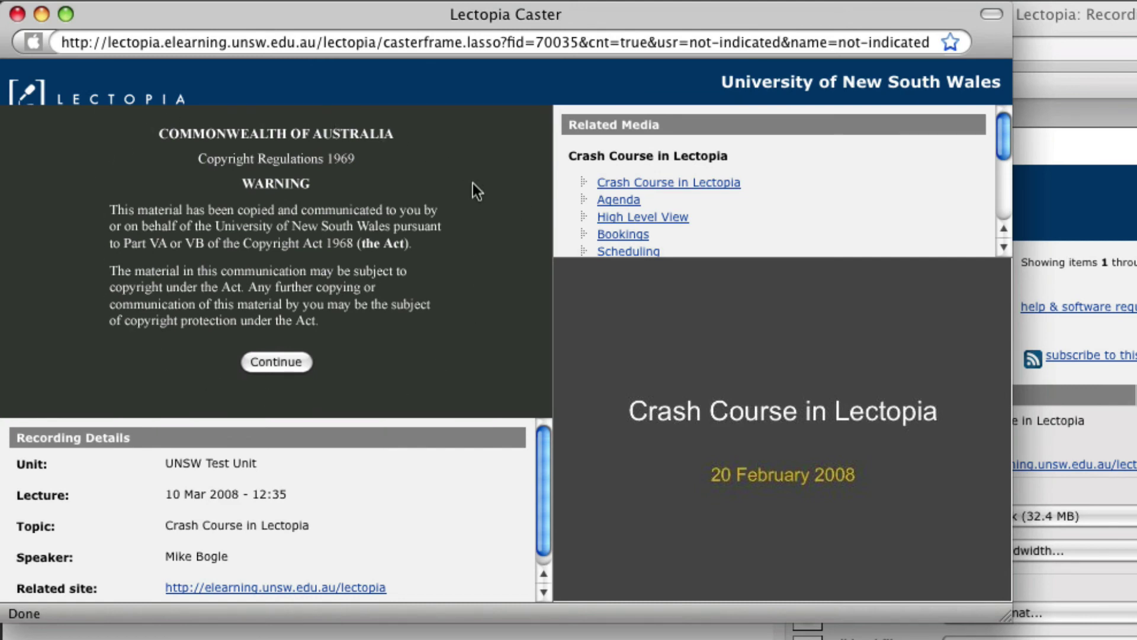
{"action": "left_click", "coordinate": [265, 361]}
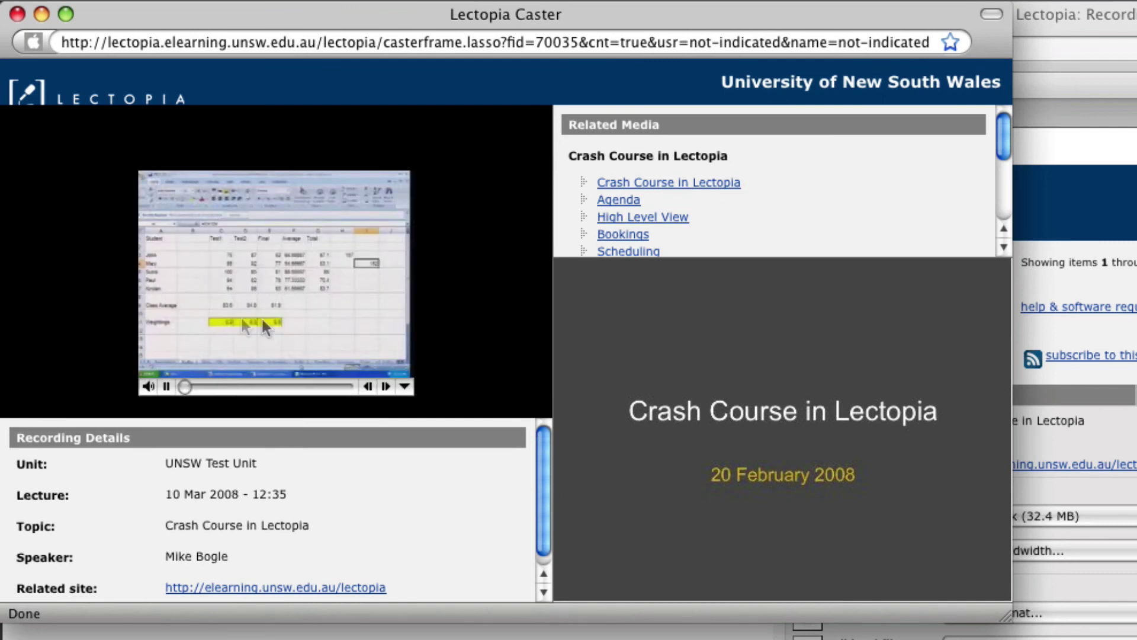
{"action": "left_click", "coordinate": [167, 386]}
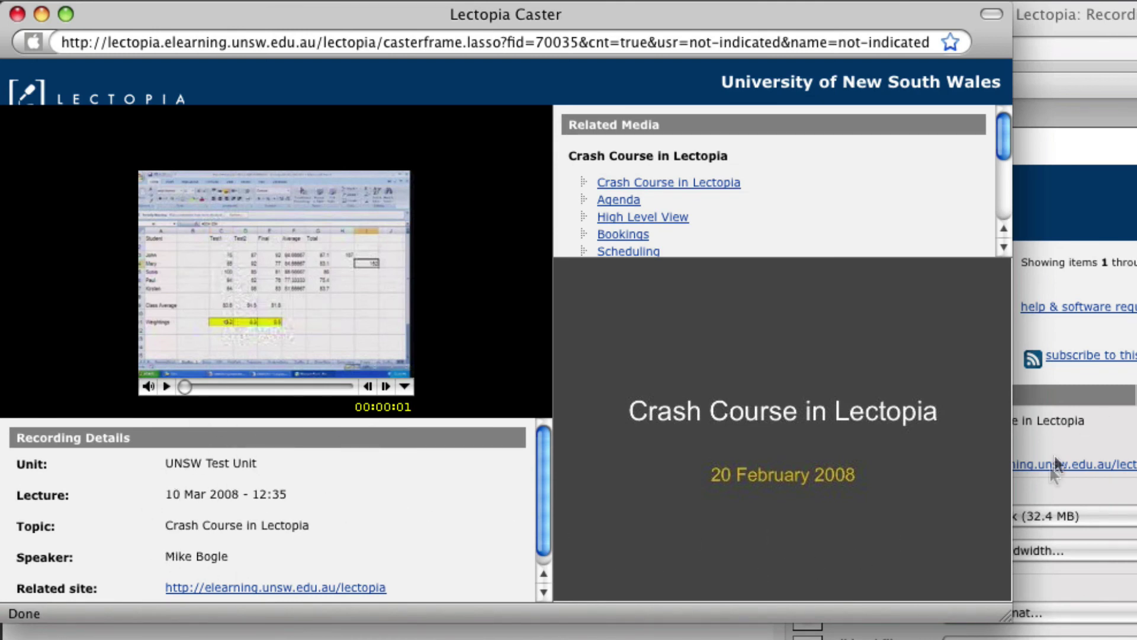
Bring the Lectopia Caster window back to the front through the Window menu.
{"action": "left_click", "coordinate": [1091, 417]}
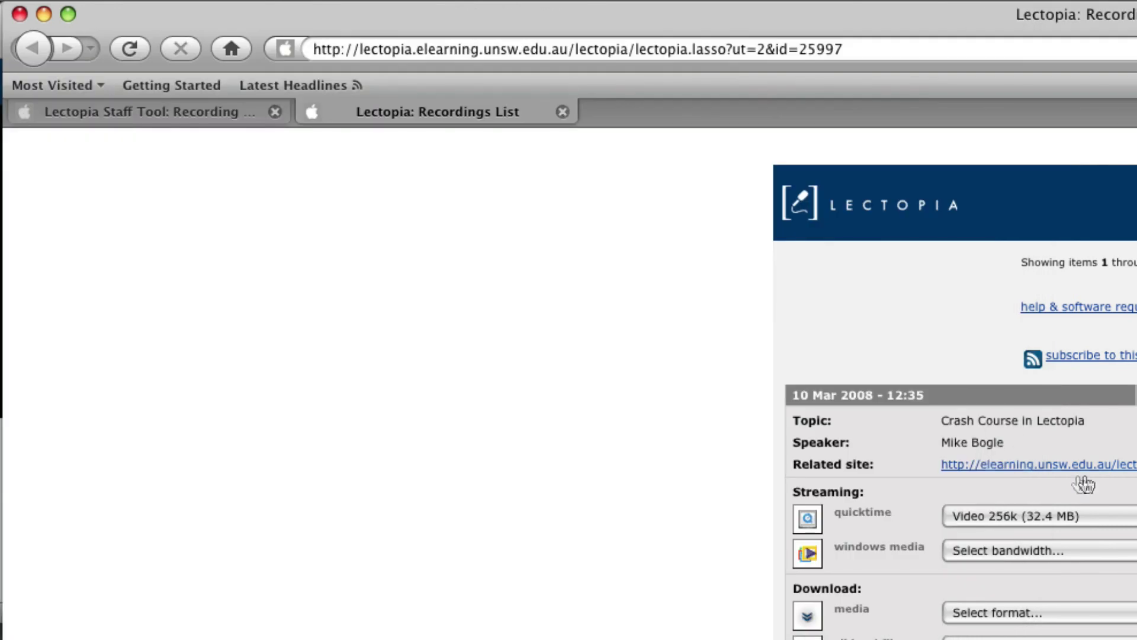
{"action": "left_click", "coordinate": [586, 2]}
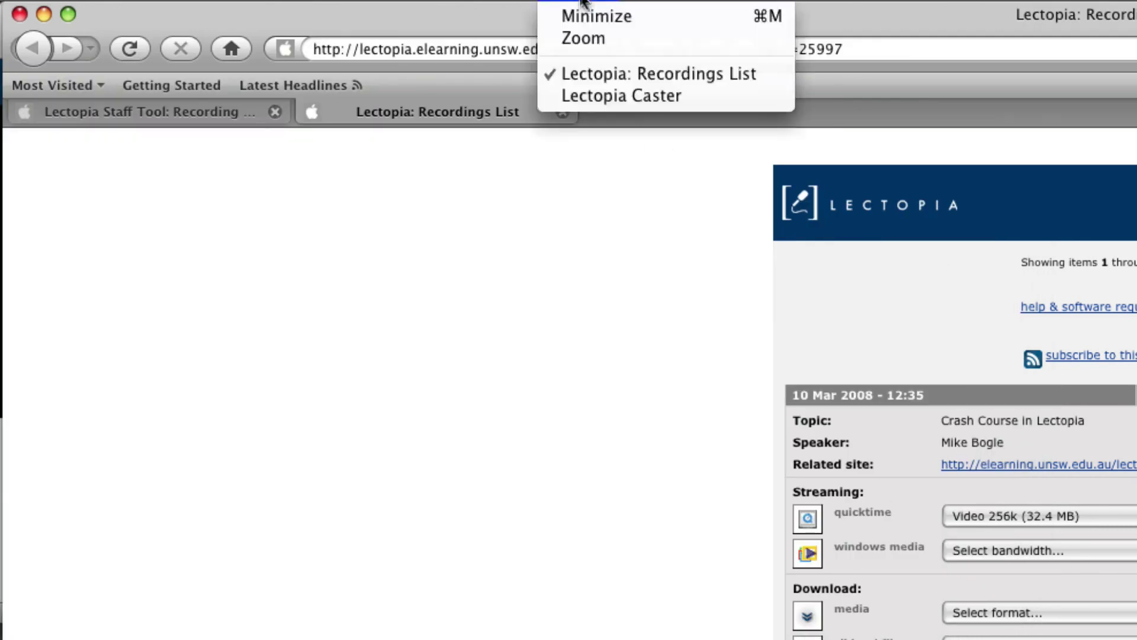
{"action": "left_click", "coordinate": [602, 93]}
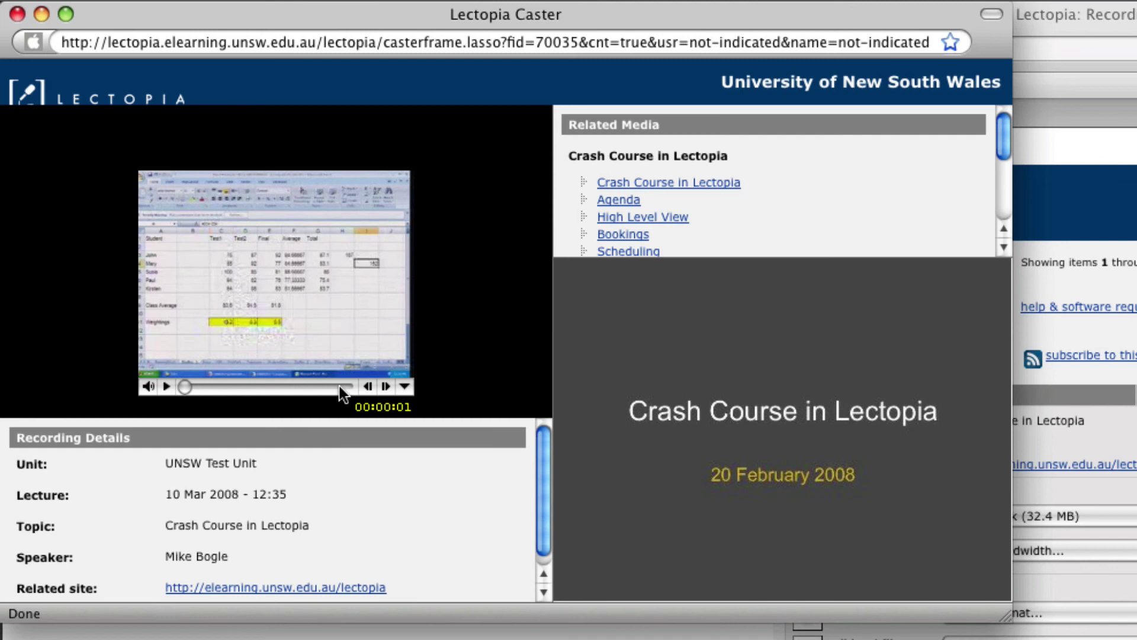
View the Crash Course title, Agenda, High Level View, Troubleshooting and Posted on Web slides, then open a blank tab.
{"action": "left_click", "coordinate": [666, 184]}
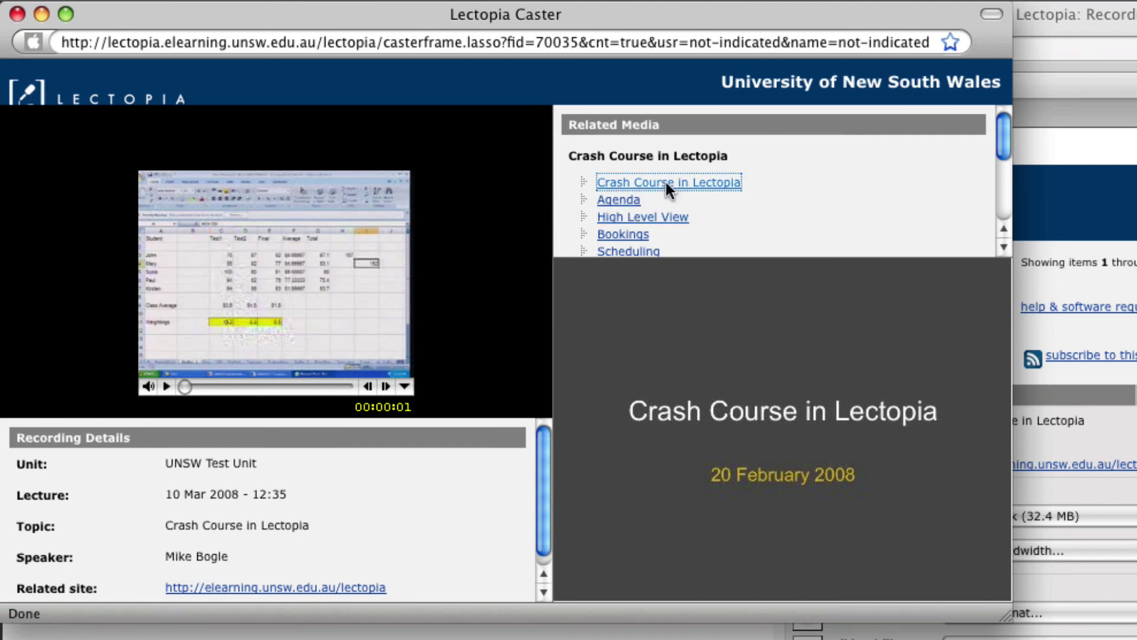
{"action": "left_click", "coordinate": [617, 201]}
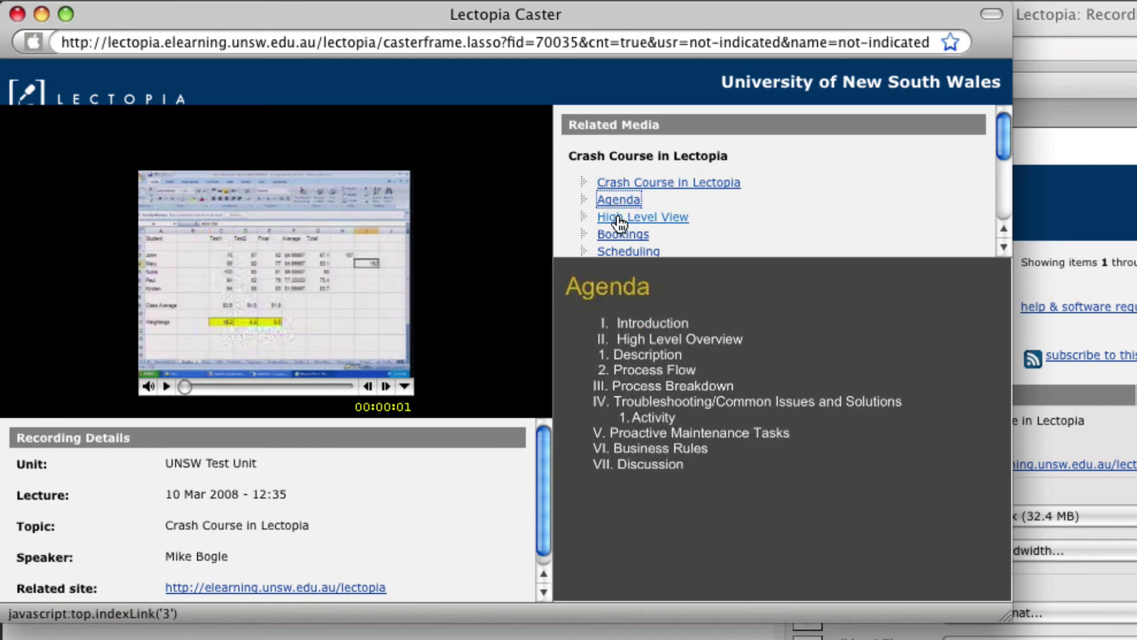
{"action": "left_click", "coordinate": [639, 217]}
{"action": "left_click_drag", "start_coordinate": [1004, 129], "coordinate": [1005, 185]}
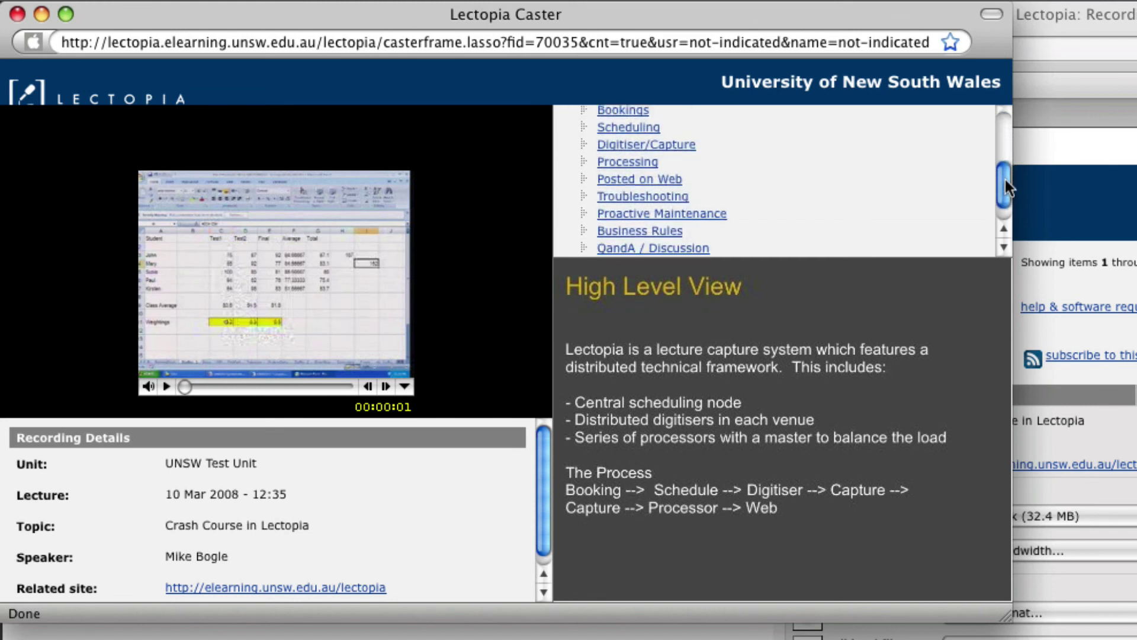
{"action": "left_click", "coordinate": [632, 197]}
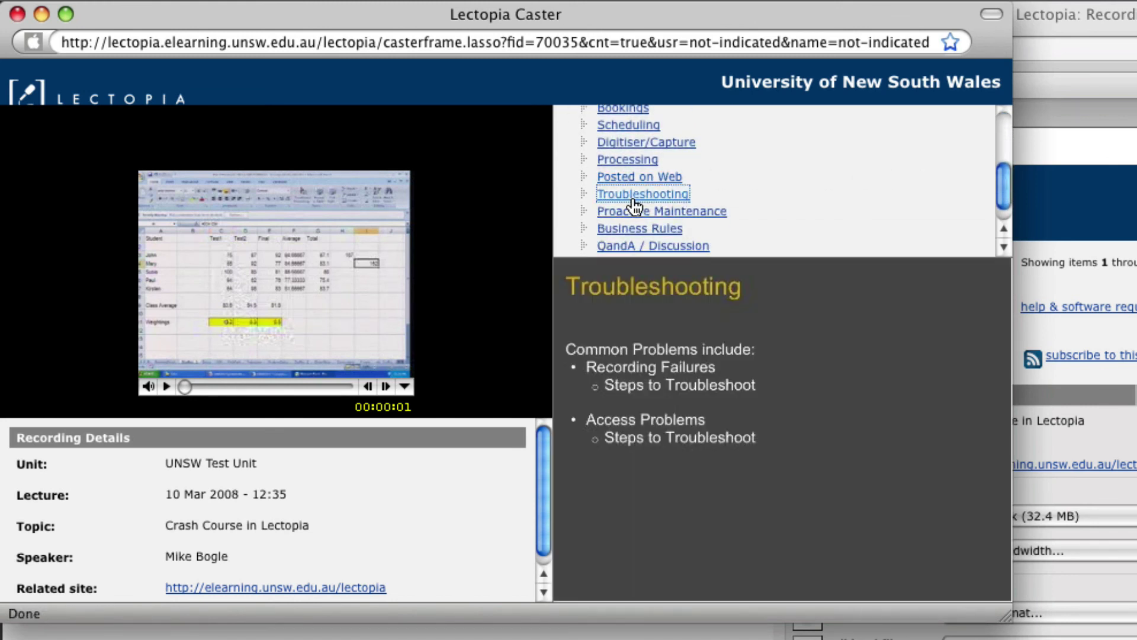
{"action": "left_click", "coordinate": [638, 178]}
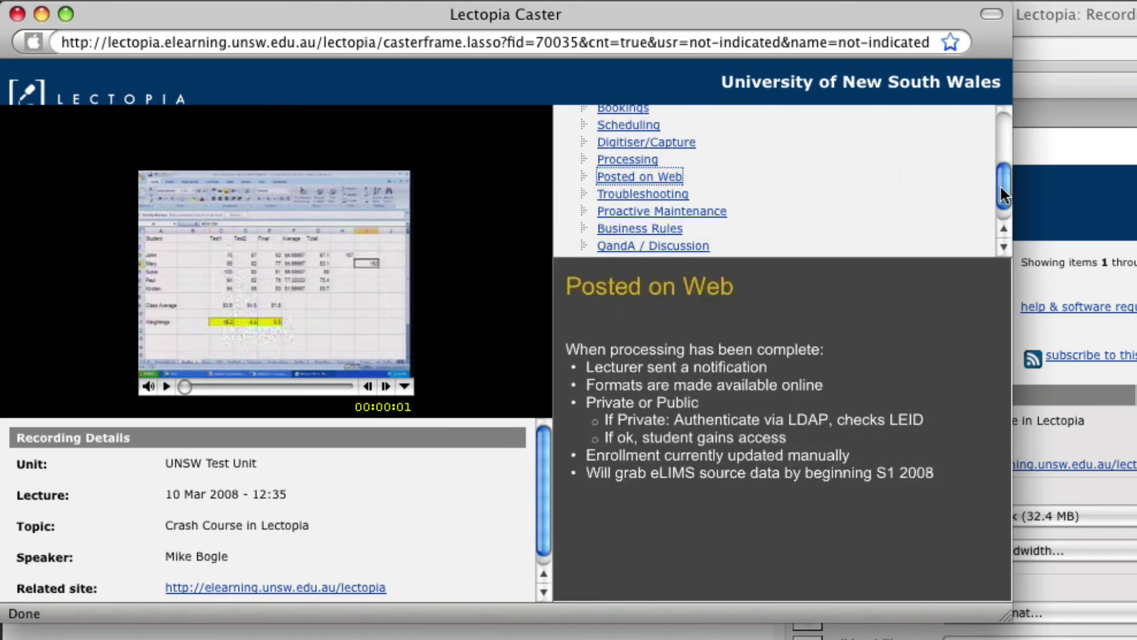
{"action": "left_click_drag", "start_coordinate": [1000, 195], "coordinate": [1001, 143]}
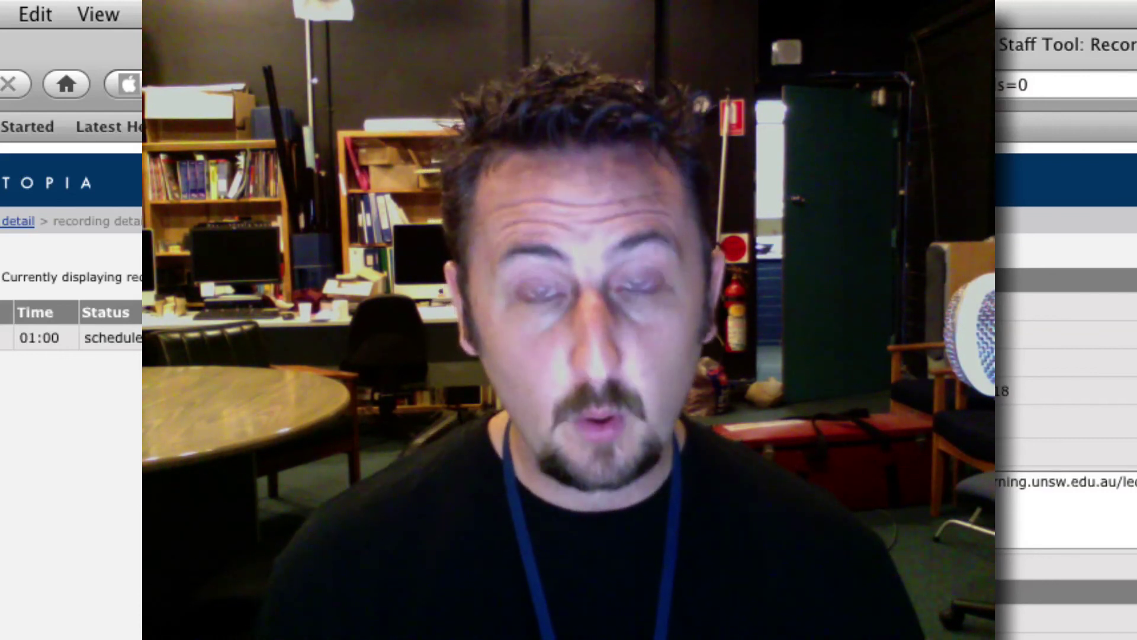
{"action": "key", "text": "super+t"}
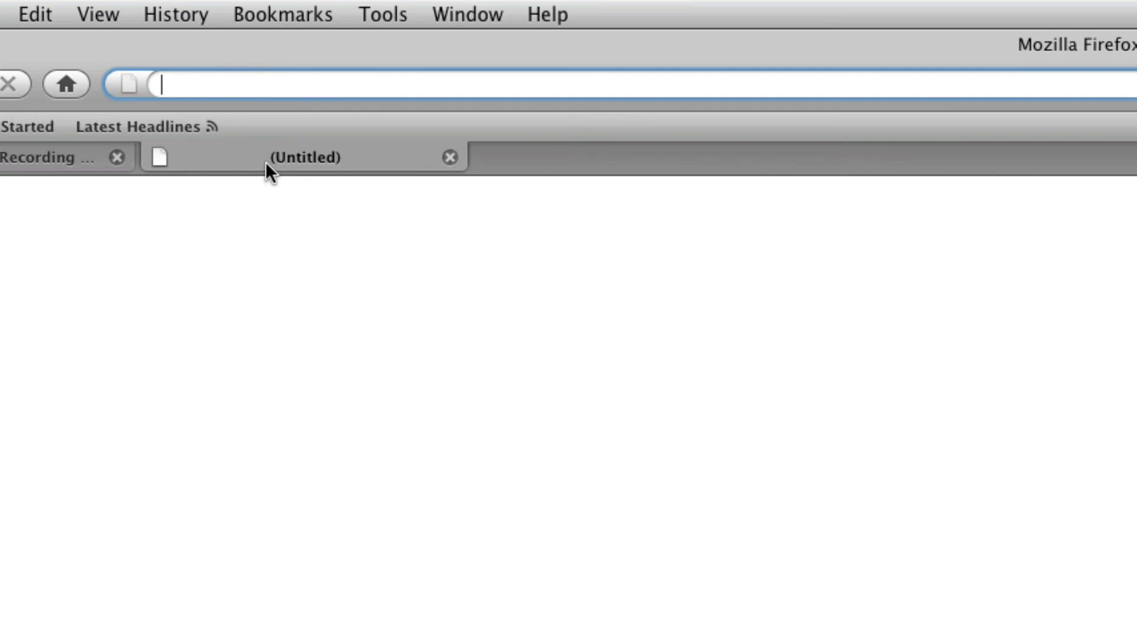
{"action": "type", "text": "elearning.unsw"}
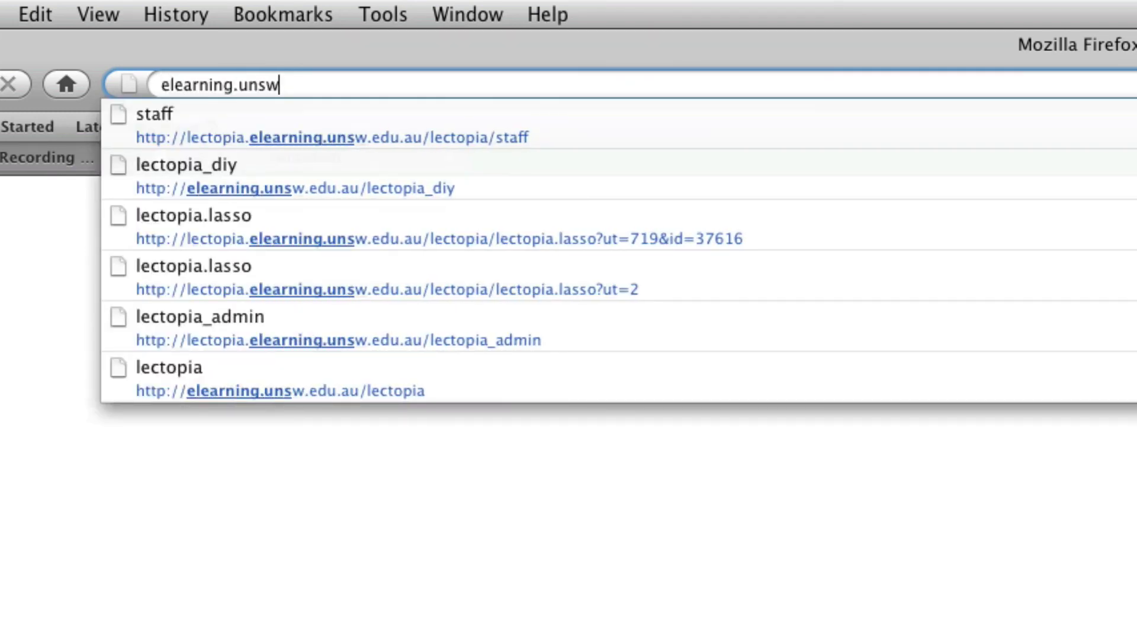
{"action": "type", "text": ".edu.au"}
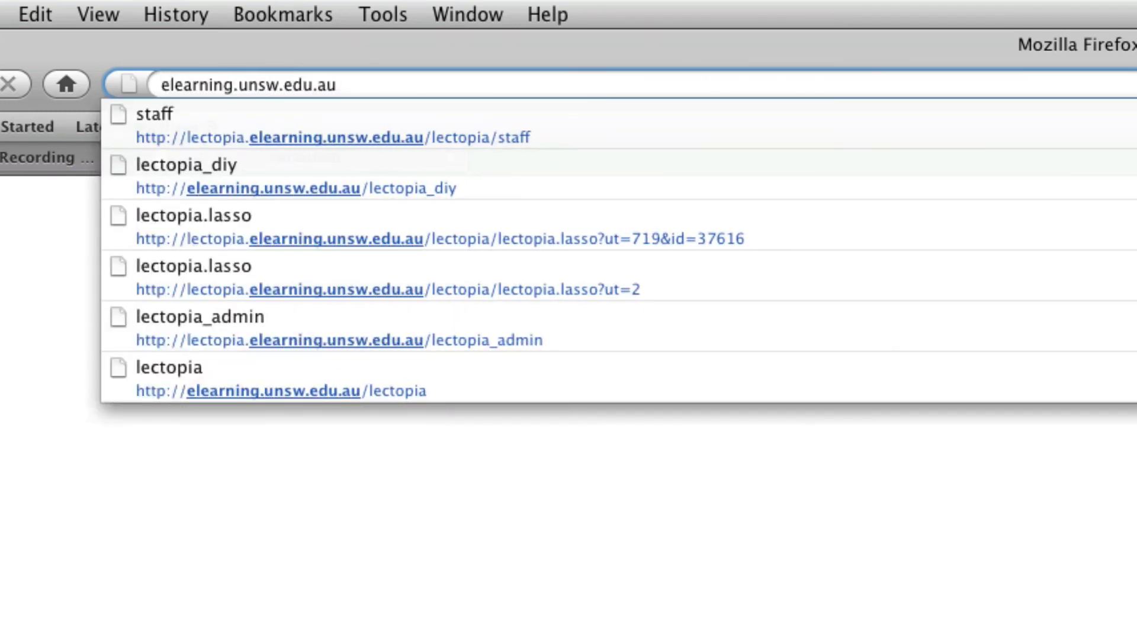
{"action": "type", "text": "/lecot"}
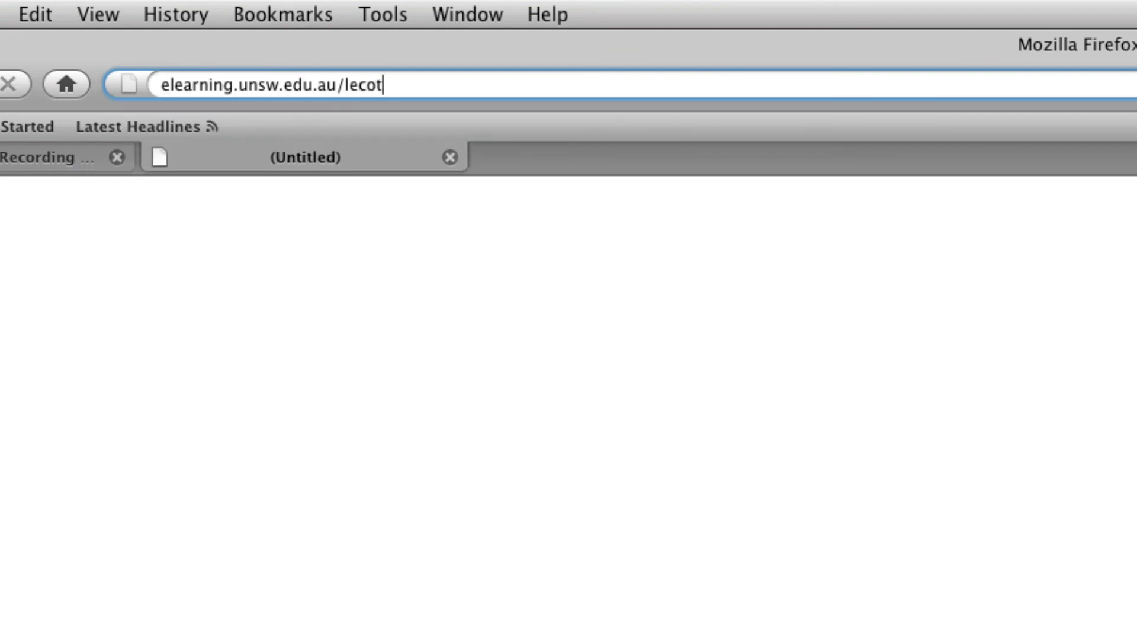
Correct the mistyped address to elearning.unsw.edu.au/lectopia and load the Lectopia support site.
{"action": "key", "text": "BackSpace"}
{"action": "key", "text": "BackSpace"}
{"action": "type", "text": "topia"}
{"action": "key", "text": "Return"}
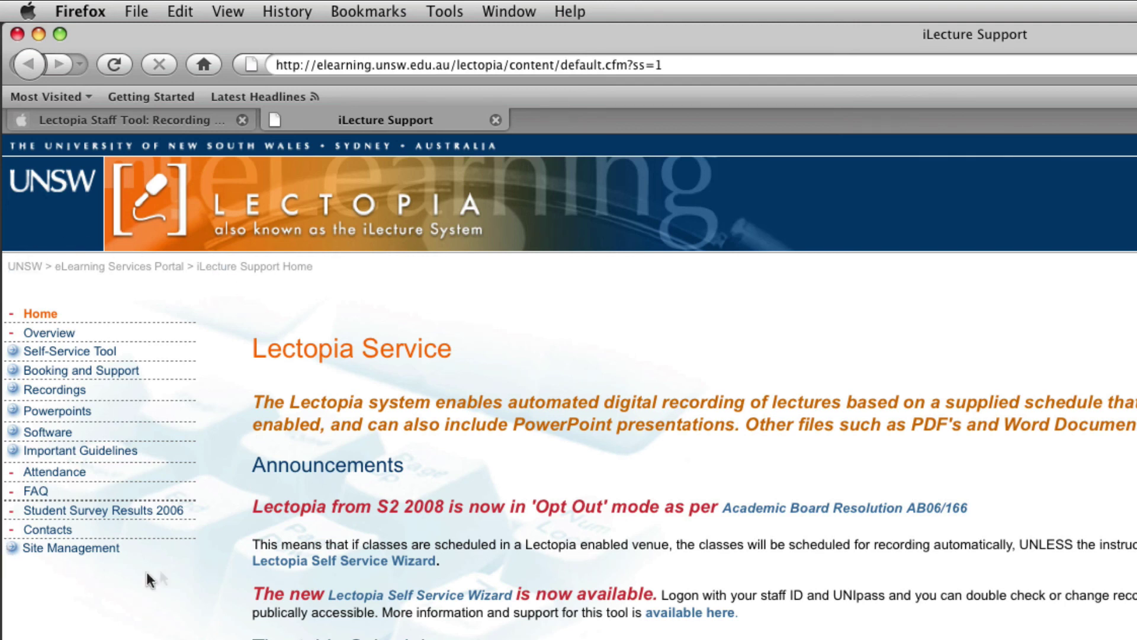
Open the Self-Service Tool help page from the support site's left sidebar.
{"action": "left_click", "coordinate": [94, 352]}
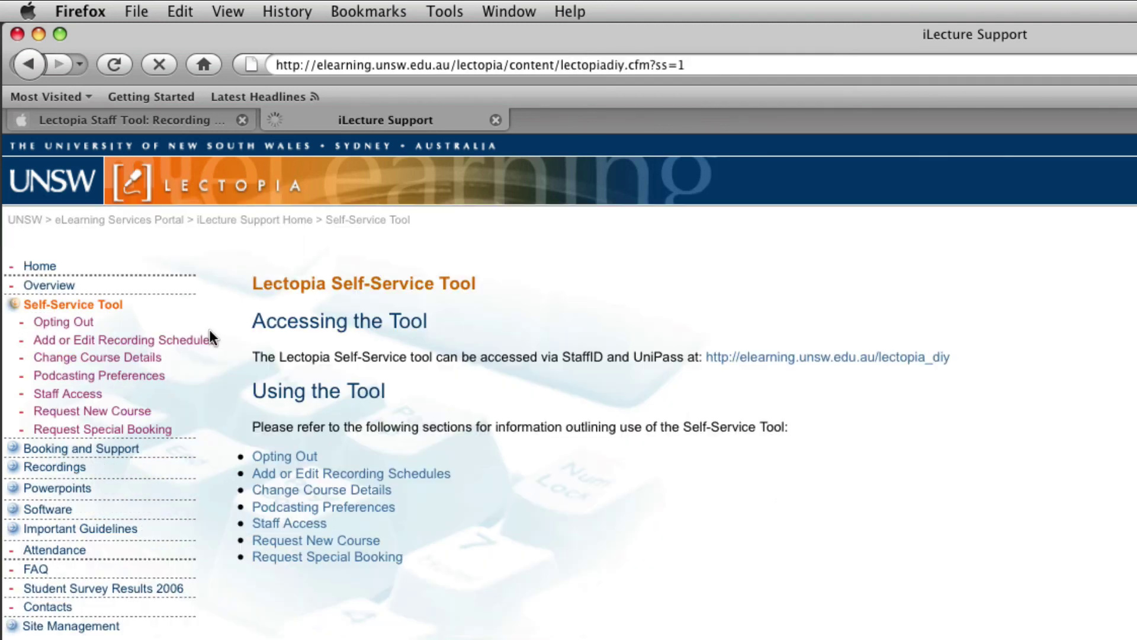